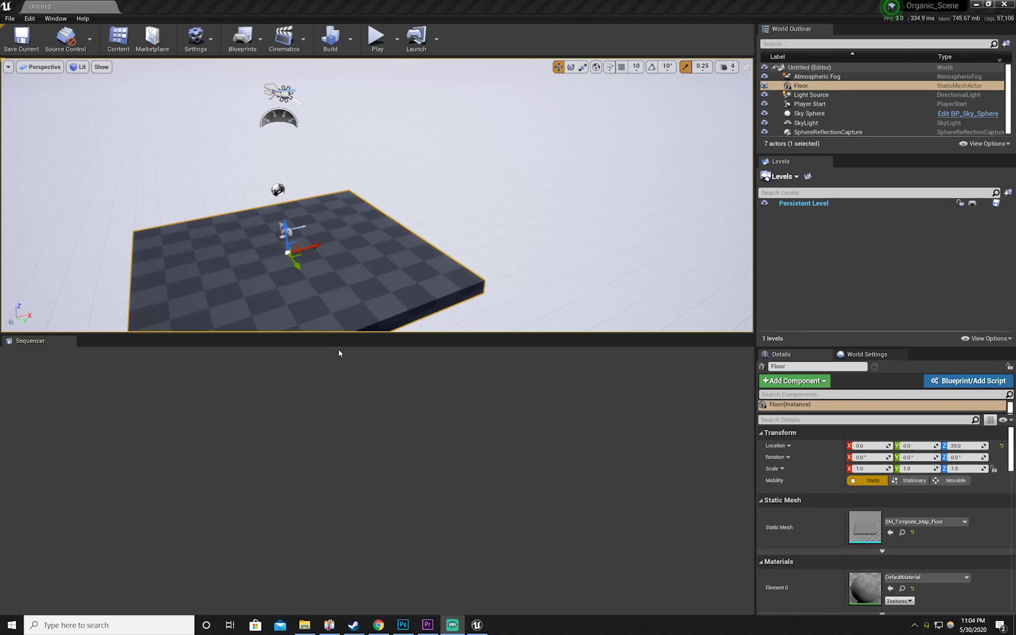
# - Alt-drag the floor along X to create Floor2 beside it at about X 1000
pyautogui.moveTo(320, 309); pyautogui.dragTo(285, 306, button='right')
pyautogui.keyDown('alt'); pyautogui.moveTo(292, 223); pyautogui.dragTo(496, 242); pyautogui.keyUp('alt')
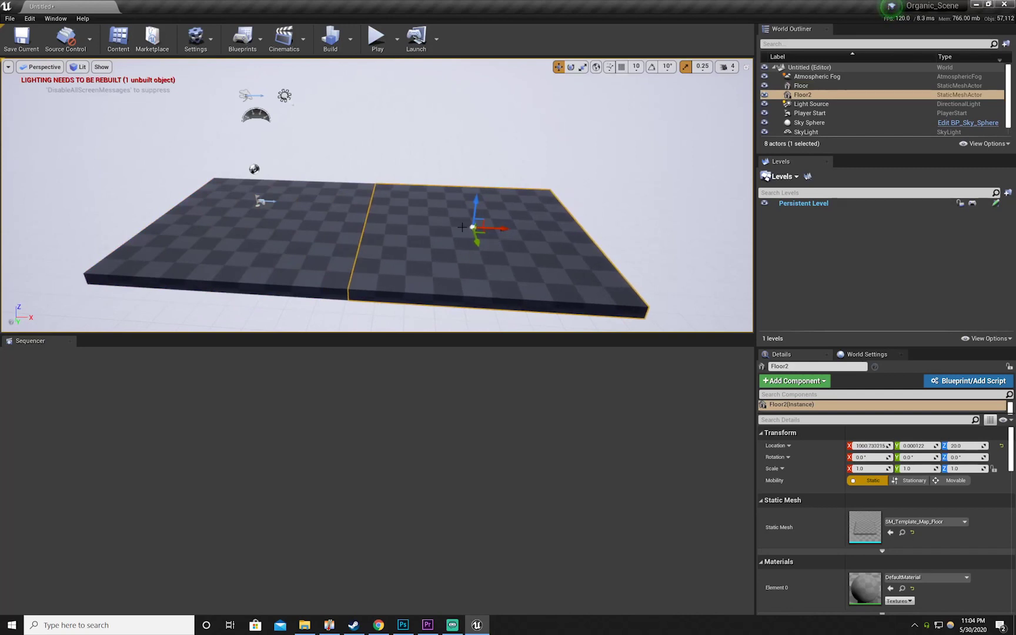
# - From the Modes panel, place a Cube at the floor's right end and a Point Light mid-floor
pyautogui.click(50, 19)
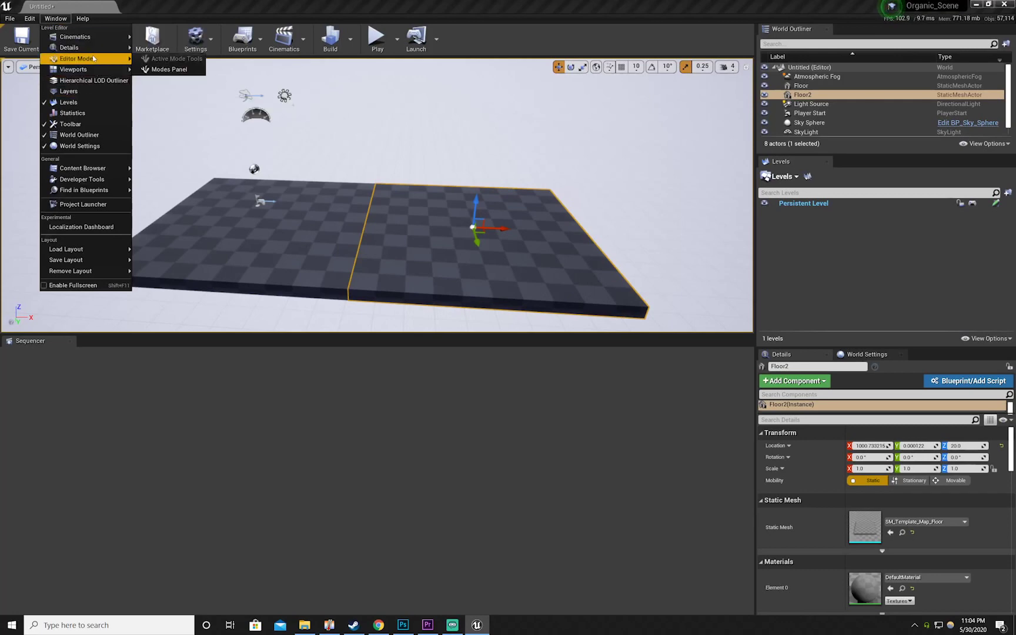
pyautogui.moveTo(94, 59)
pyautogui.click(167, 69)
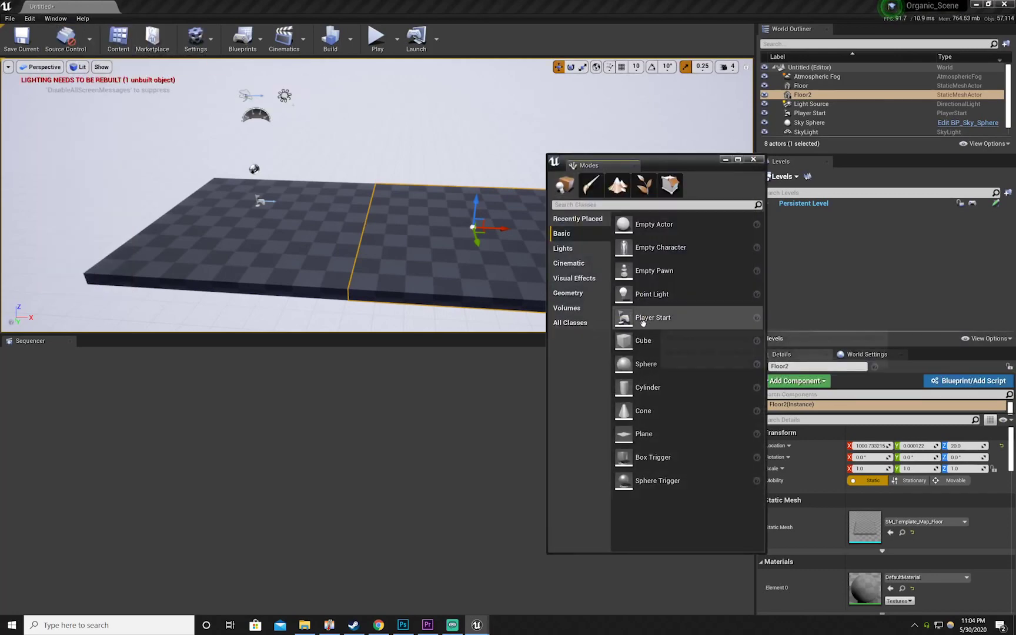
pyautogui.moveTo(623, 340); pyautogui.dragTo(485, 169)
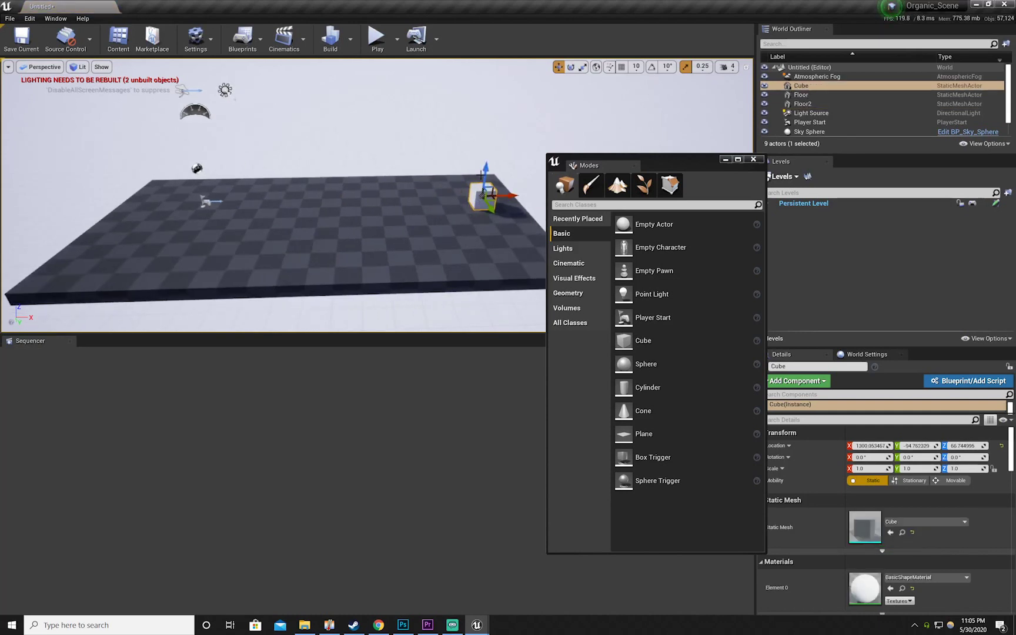
pyautogui.click(562, 248)
pyautogui.moveTo(626, 247); pyautogui.dragTo(344, 194)
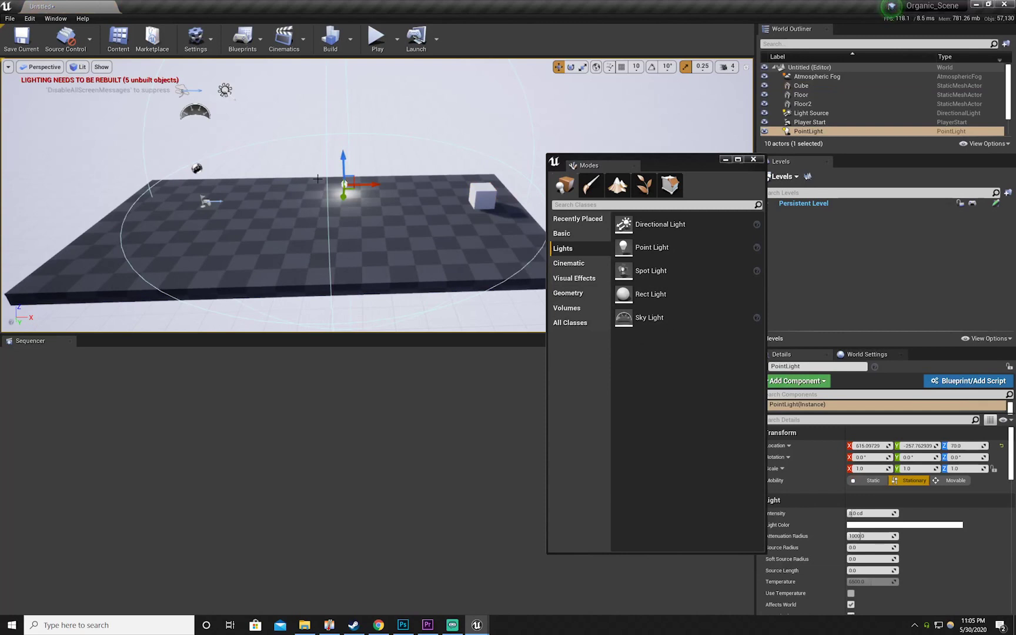
# - Close the Modes panel and set both the point light and the cube to Movable mobility
pyautogui.click(753, 159)
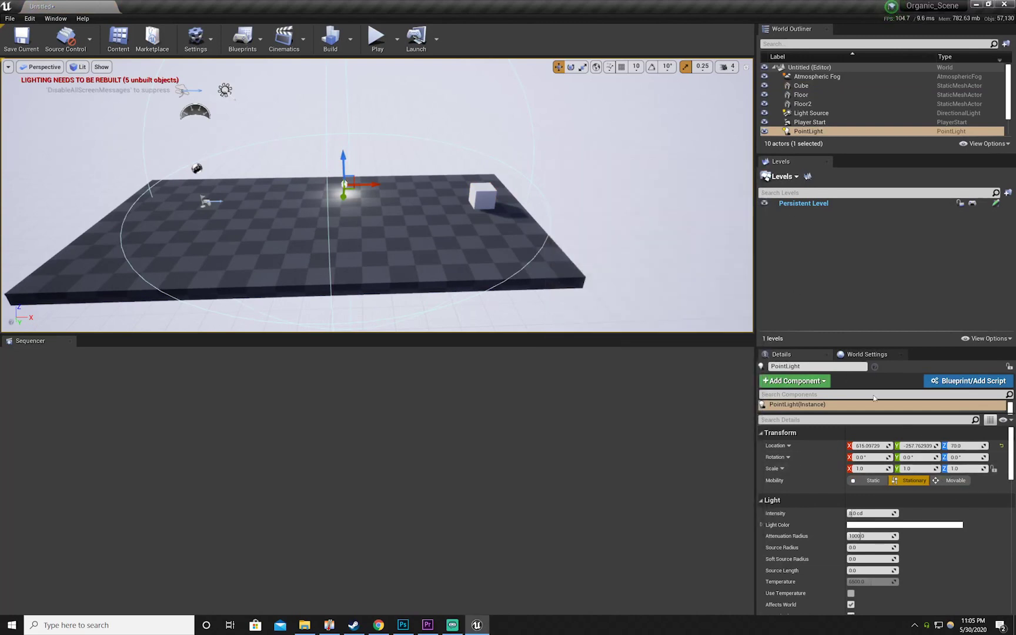
pyautogui.click(952, 480)
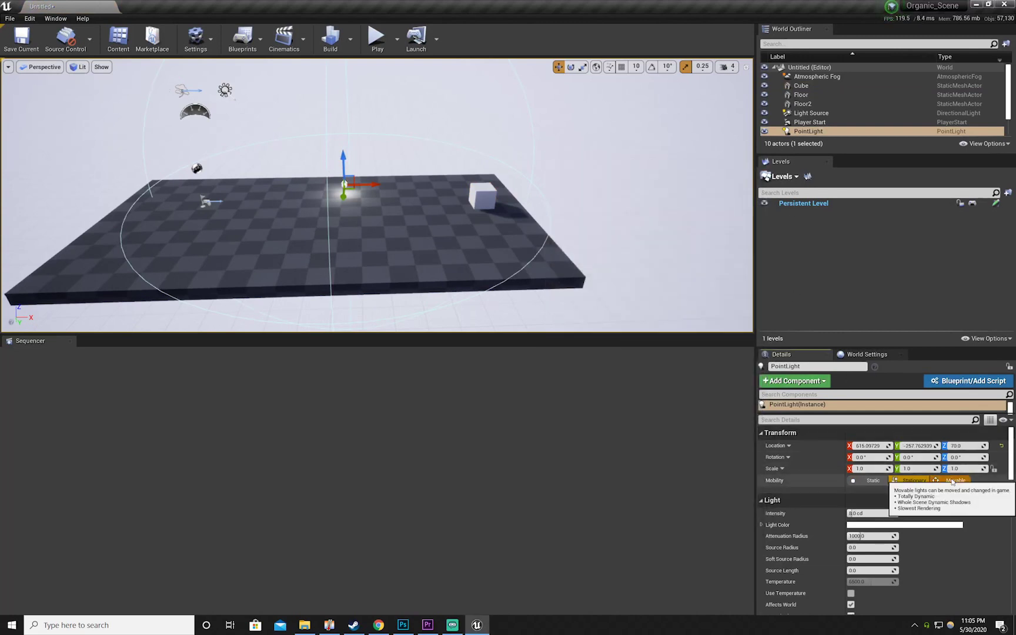
pyautogui.click(473, 197)
pyautogui.click(955, 481)
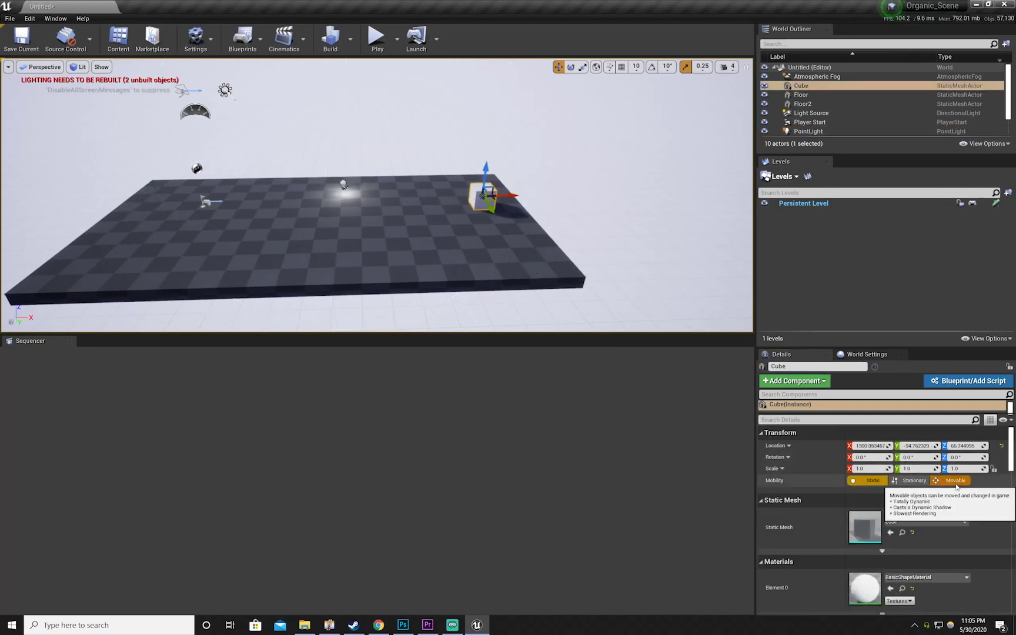
# - Add a level sequence and save it as NewLevelSequence1 in /Game/Cinematics
pyautogui.click(300, 49)
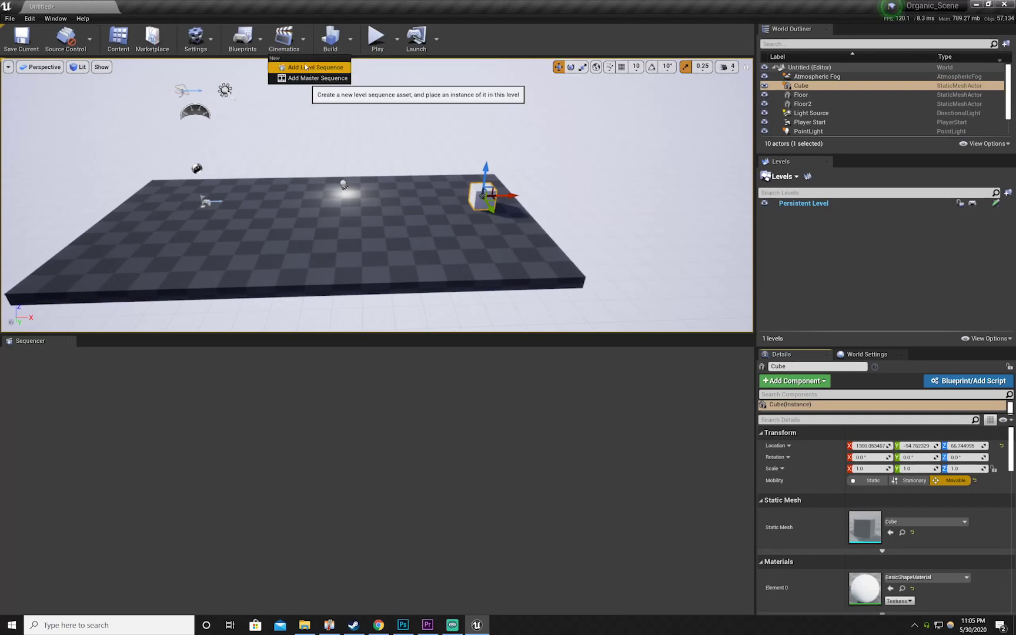
pyautogui.click(312, 67)
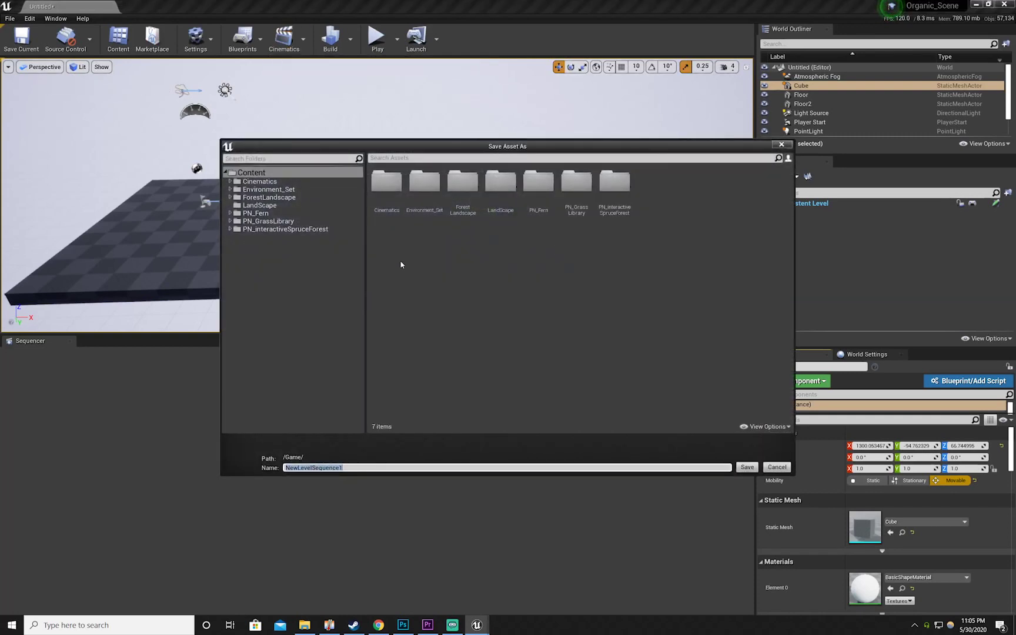
pyautogui.click(388, 184)
pyautogui.doubleClick(391, 188)
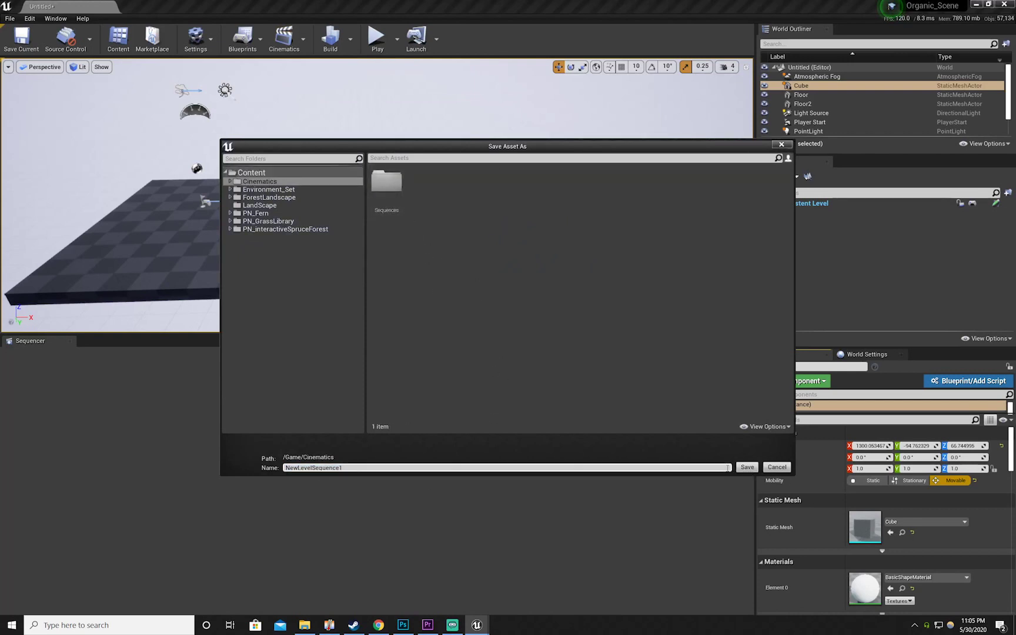
pyautogui.click(747, 467)
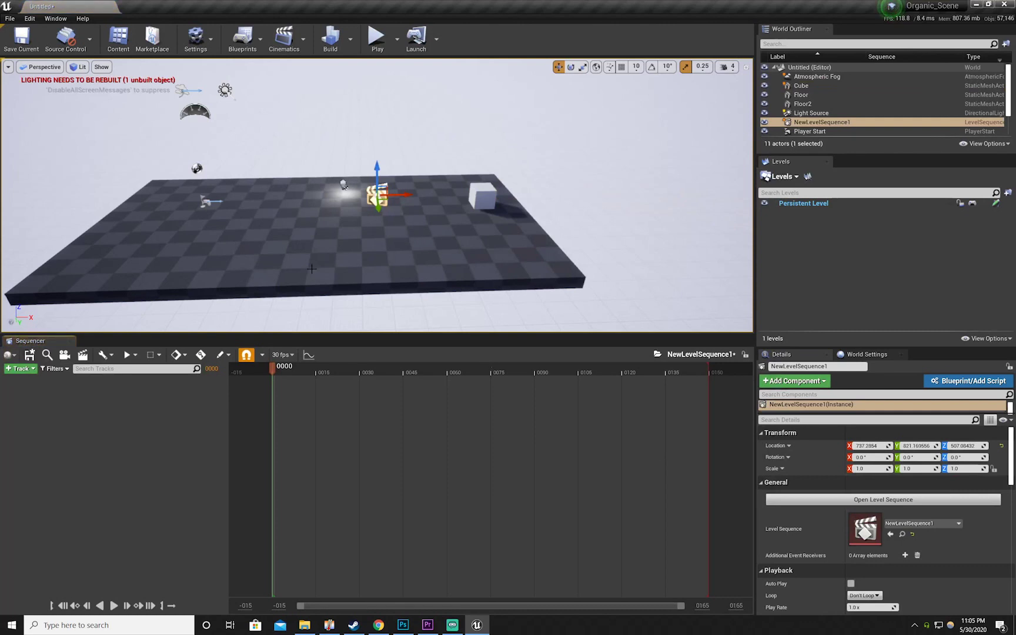
# - Add the Cube to the sequence as a track and expand its Transform track
pyautogui.click(20, 369)
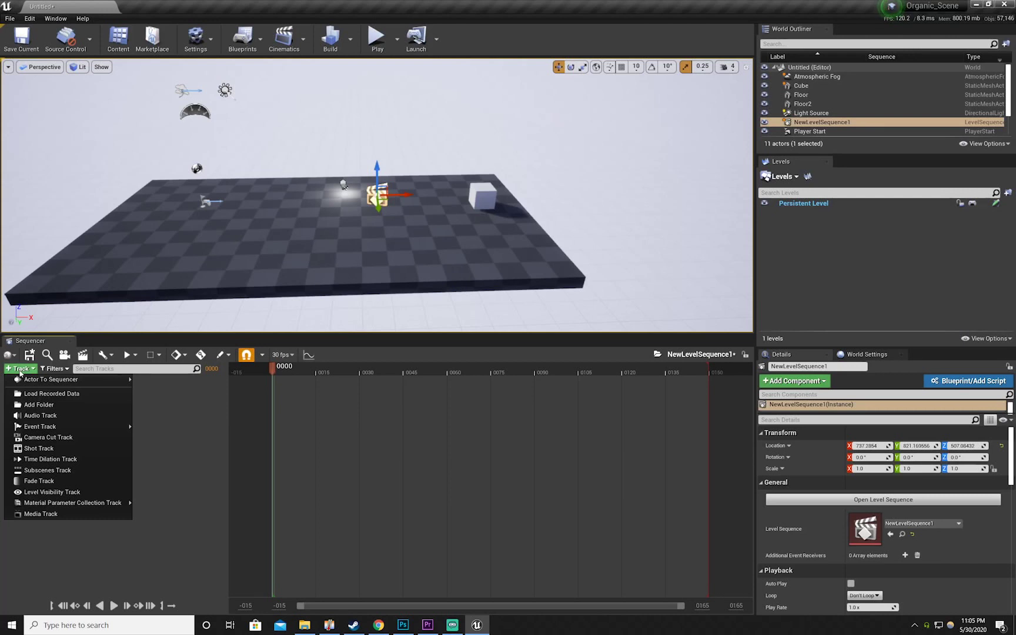
pyautogui.moveTo(59, 379)
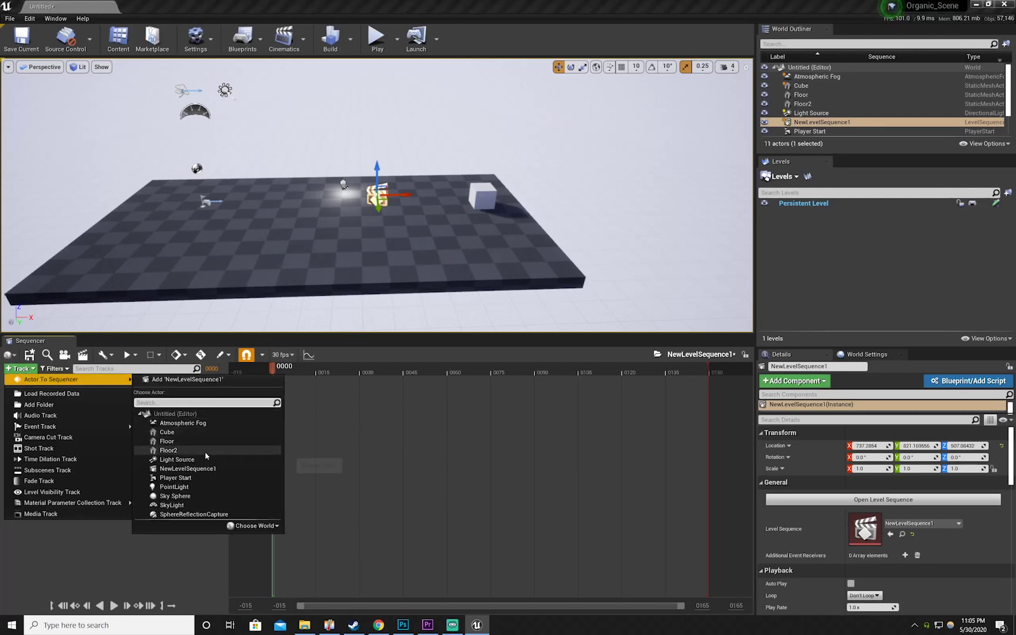
pyautogui.click(187, 432)
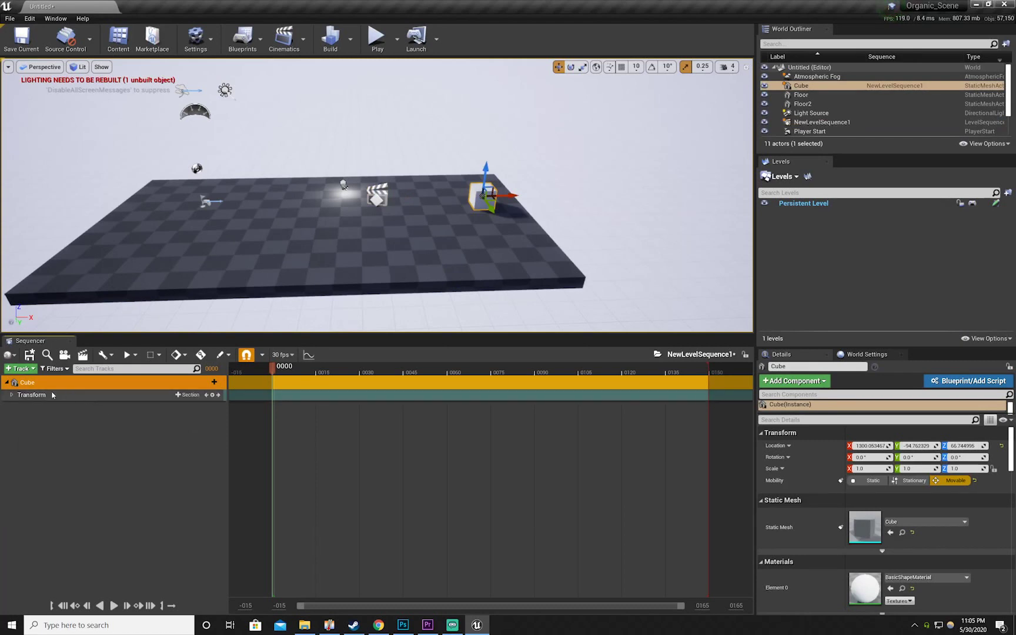
pyautogui.click(11, 396)
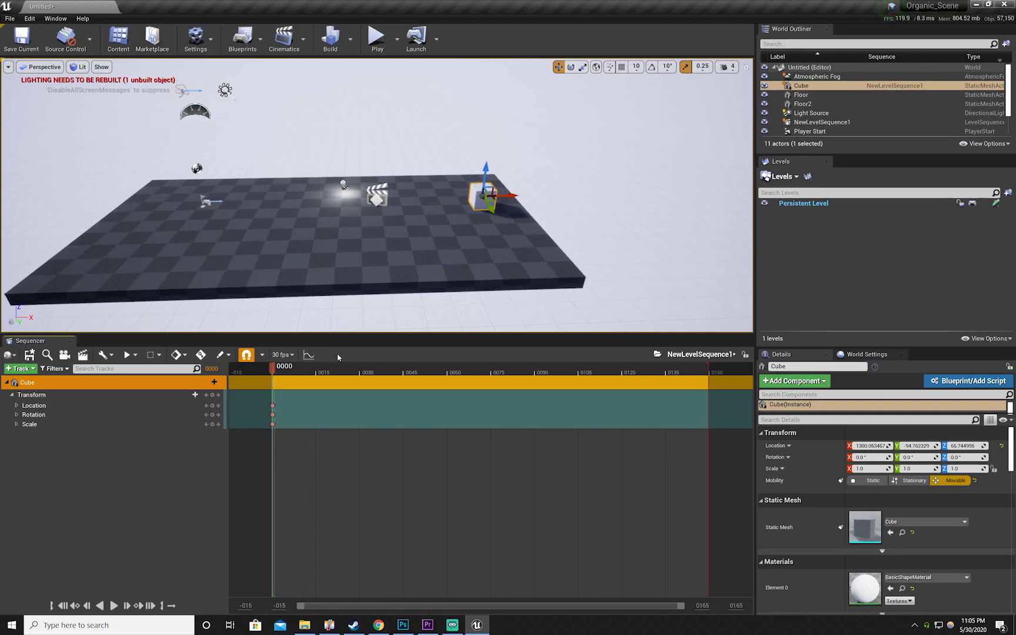
# - At frame 146 move the cube left, key it with S, then preview playback from frame 0
pyautogui.moveTo(268, 373); pyautogui.dragTo(702, 398)
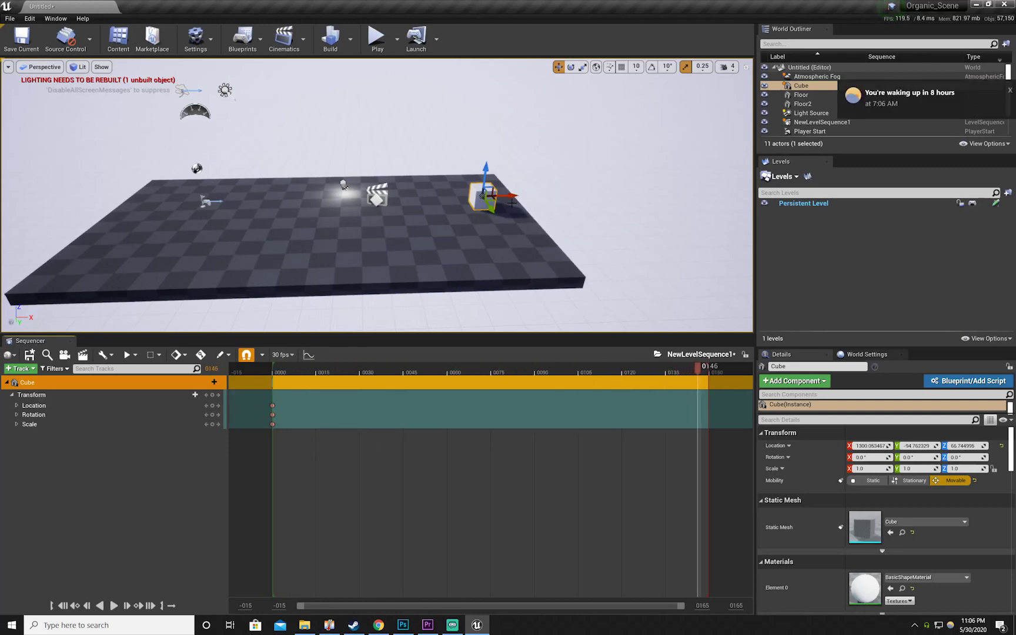
pyautogui.moveTo(491, 196); pyautogui.dragTo(261, 200)
pyautogui.press('s')
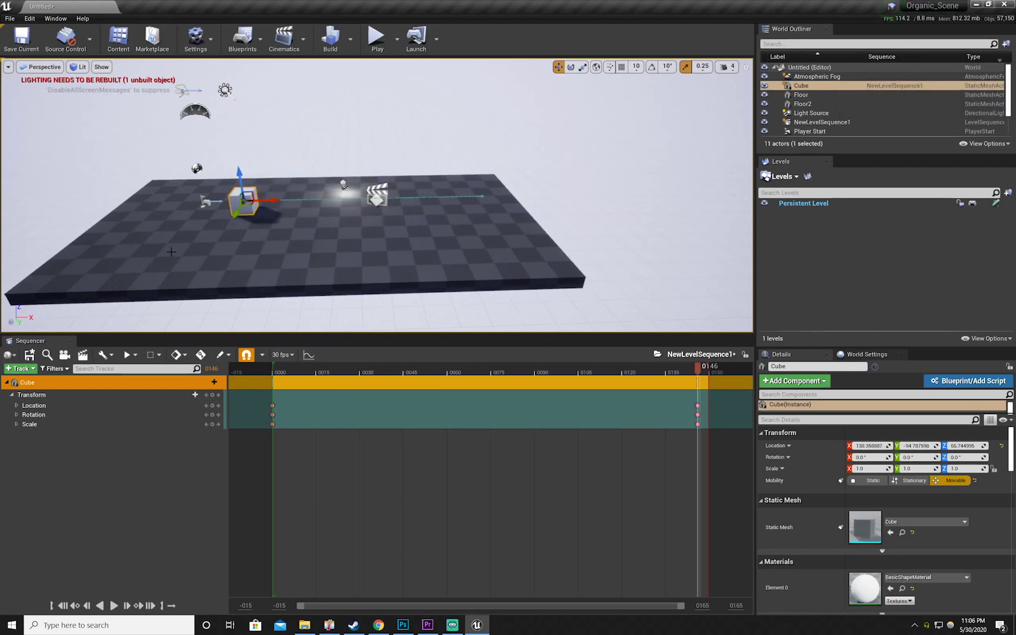
pyautogui.click(62, 606)
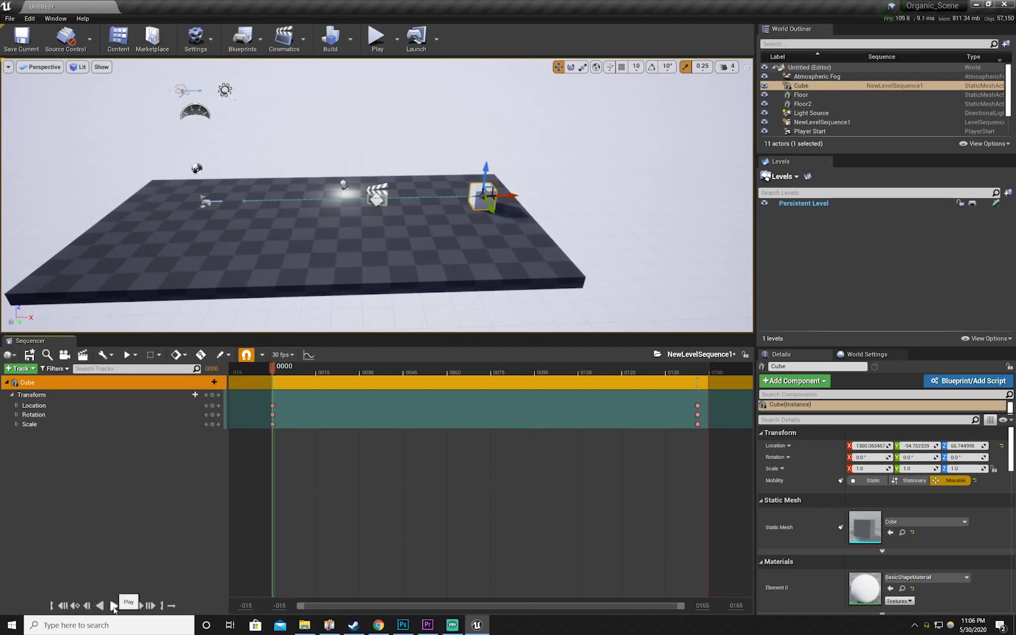
pyautogui.click(114, 606)
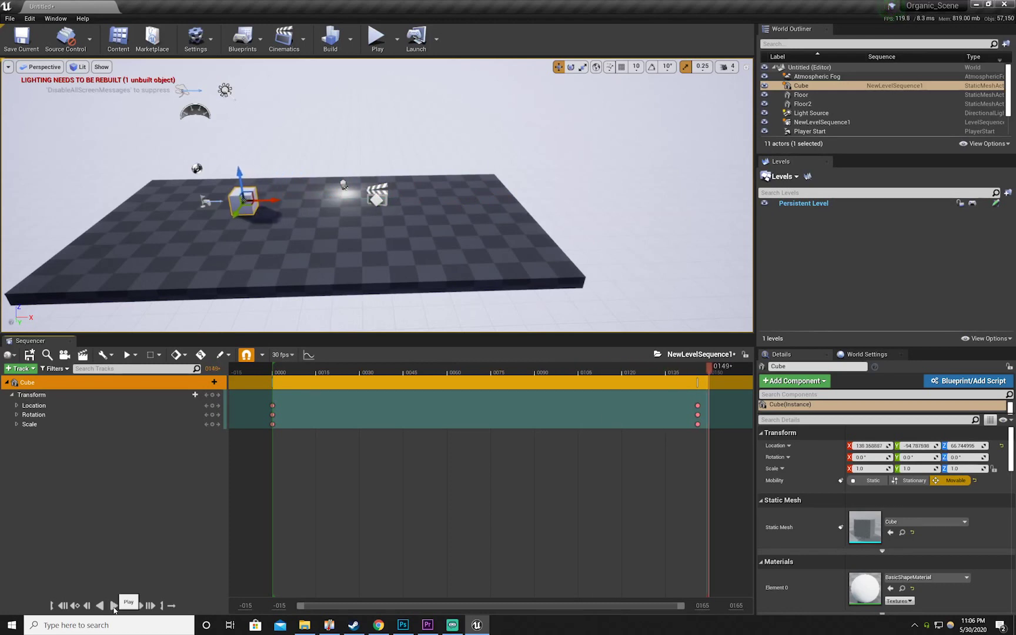
pyautogui.click(63, 607)
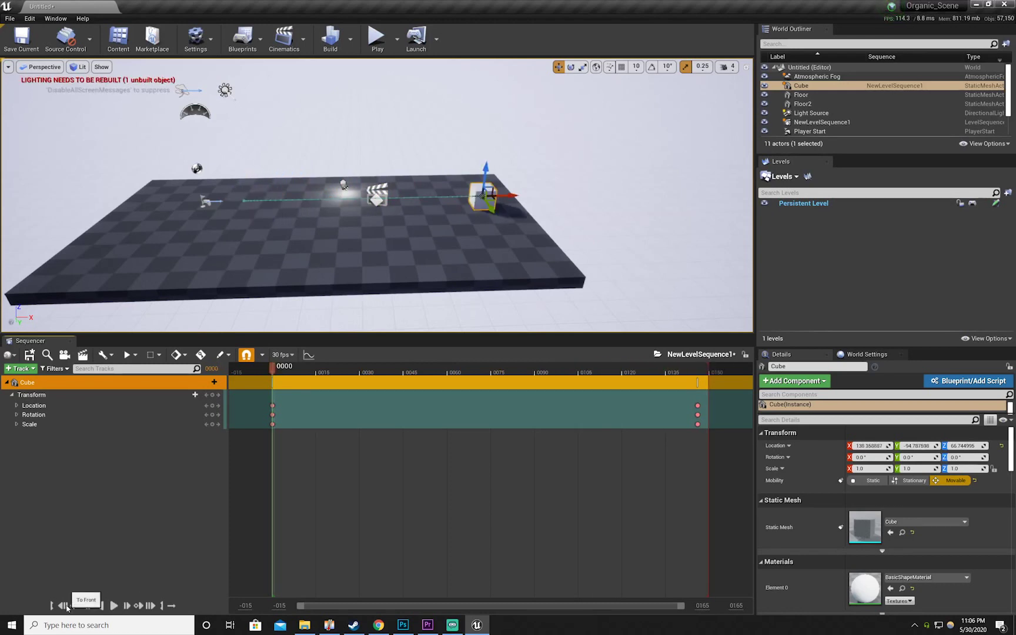
# - Add the PointLight to NewLevelSequence1 and expand Light Color into R, G, B, A channels
pyautogui.click(346, 185)
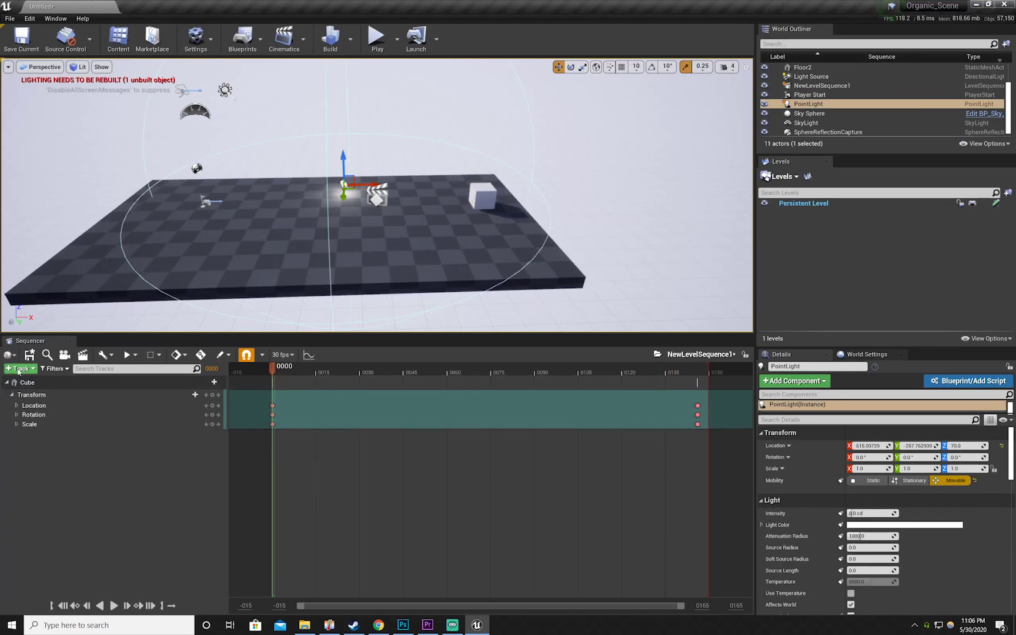
pyautogui.click(239, 249)
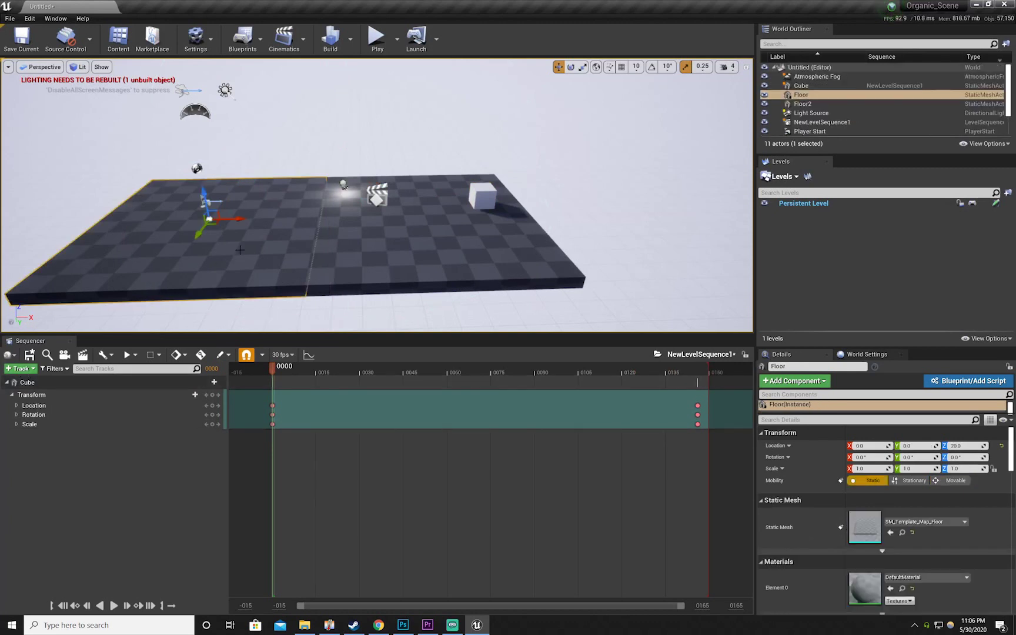
pyautogui.click(22, 369)
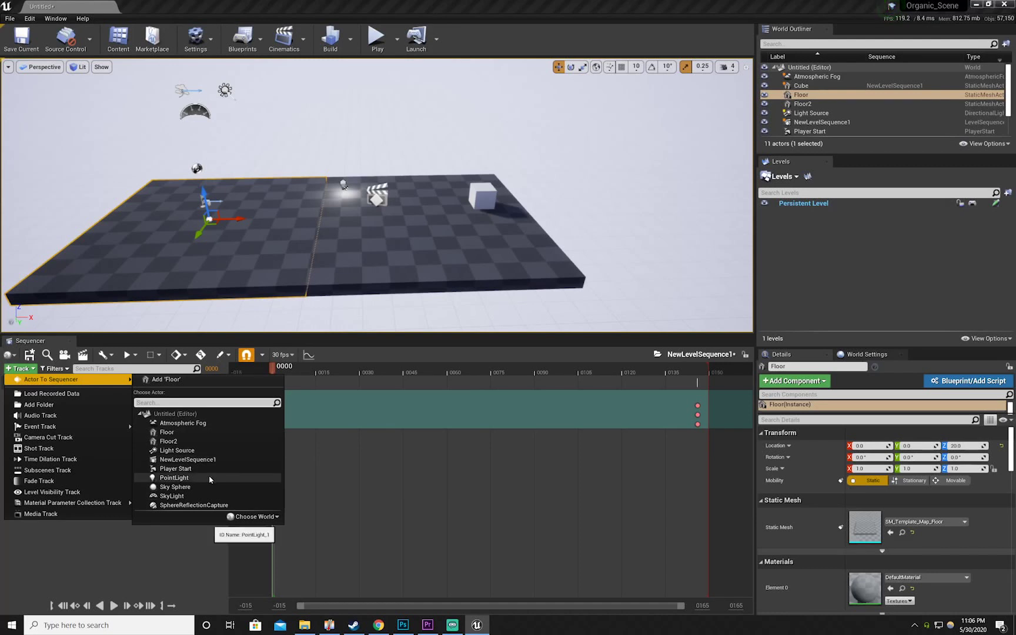
pyautogui.click(174, 477)
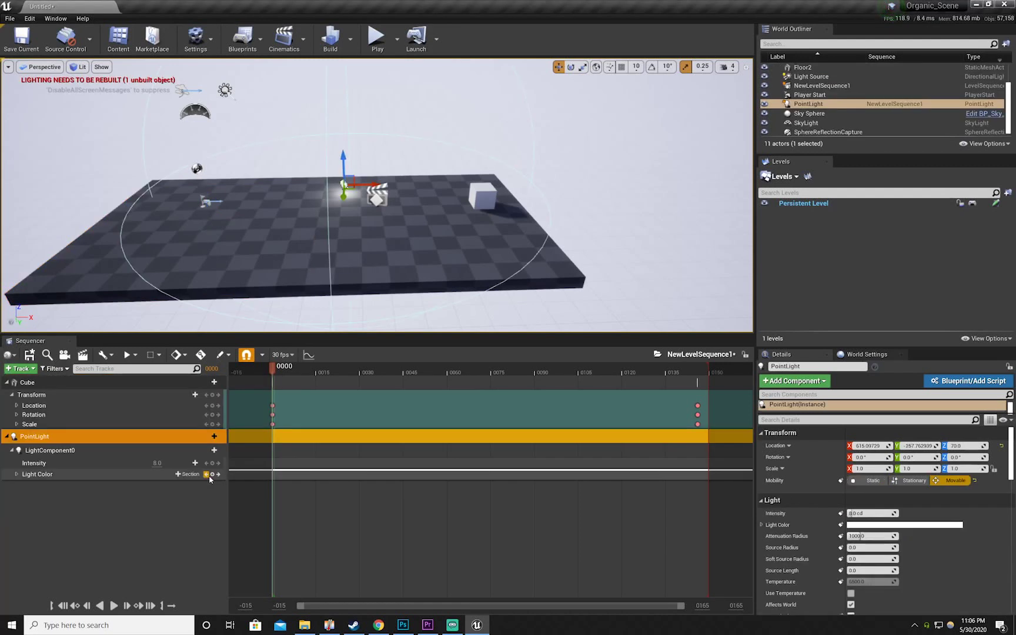
pyautogui.click(16, 477)
pyautogui.click(16, 475)
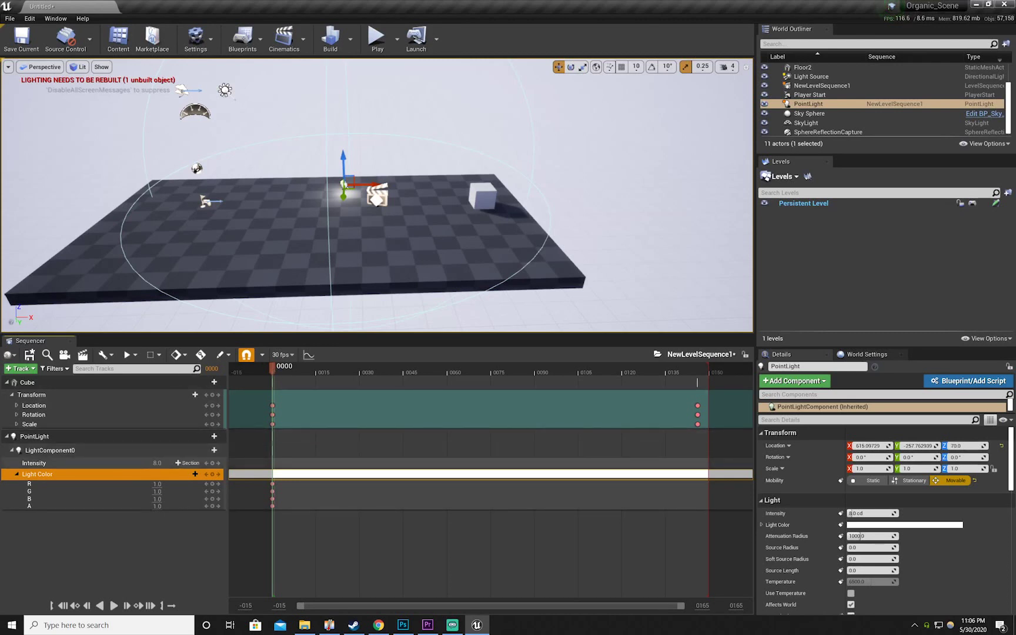
# - Set the light intensity near zero at frame 0, then about 14 at frame 71
pyautogui.moveTo(158, 463); pyautogui.dragTo(167, 464)
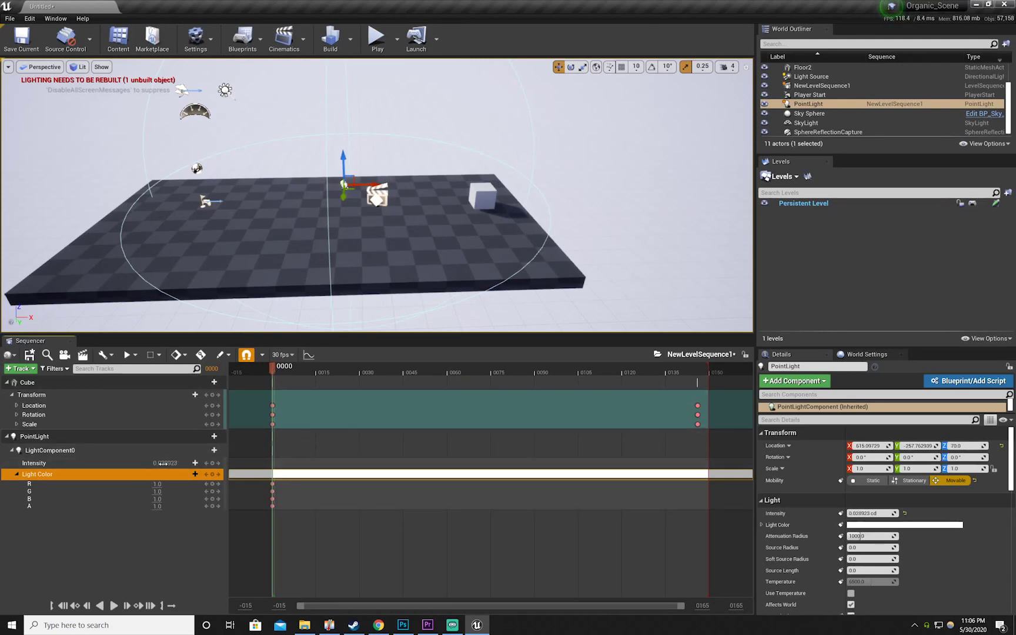
pyautogui.moveTo(165, 463); pyautogui.dragTo(160, 463)
pyautogui.moveTo(277, 369); pyautogui.dragTo(481, 378)
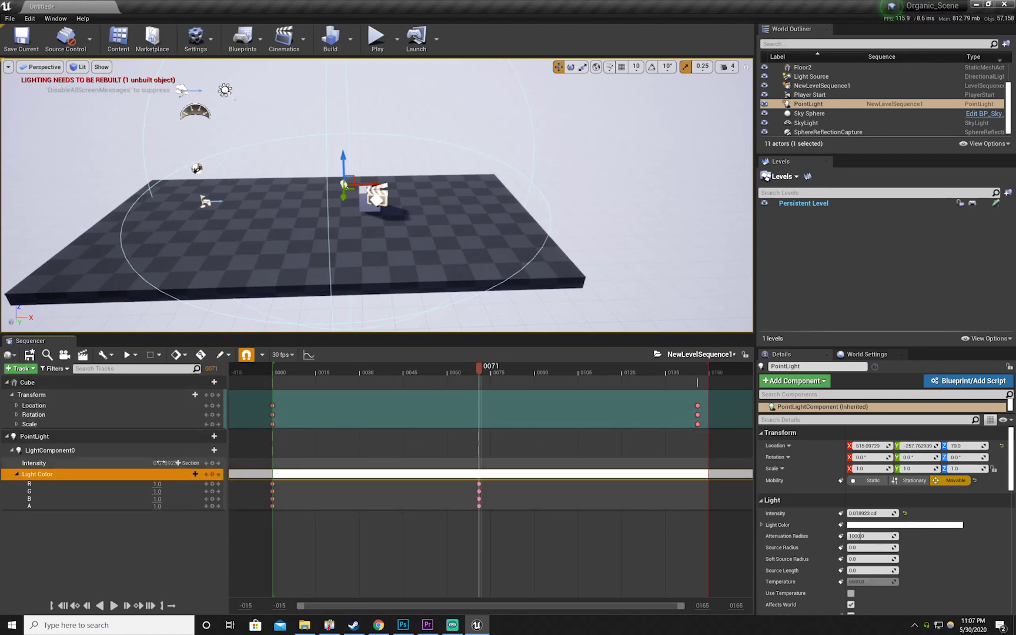
pyautogui.moveTo(160, 463); pyautogui.dragTo(221, 463)
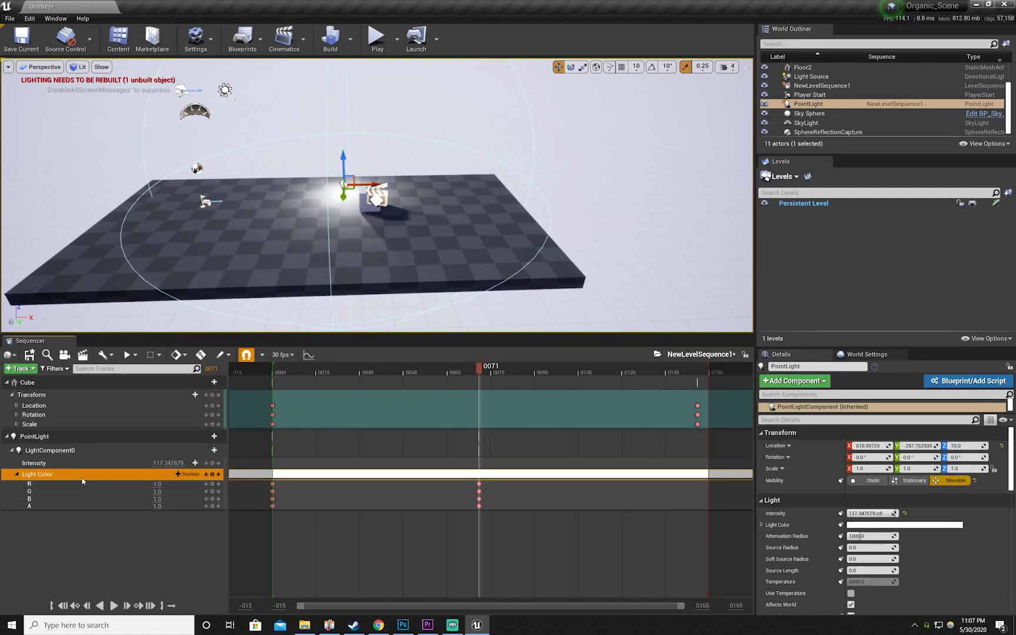
# - Raise red and lower green to 0.43 and blue to 0.11 for orange, then scrub to frame 109
pyautogui.moveTo(157, 484); pyautogui.dragTo(206, 484)
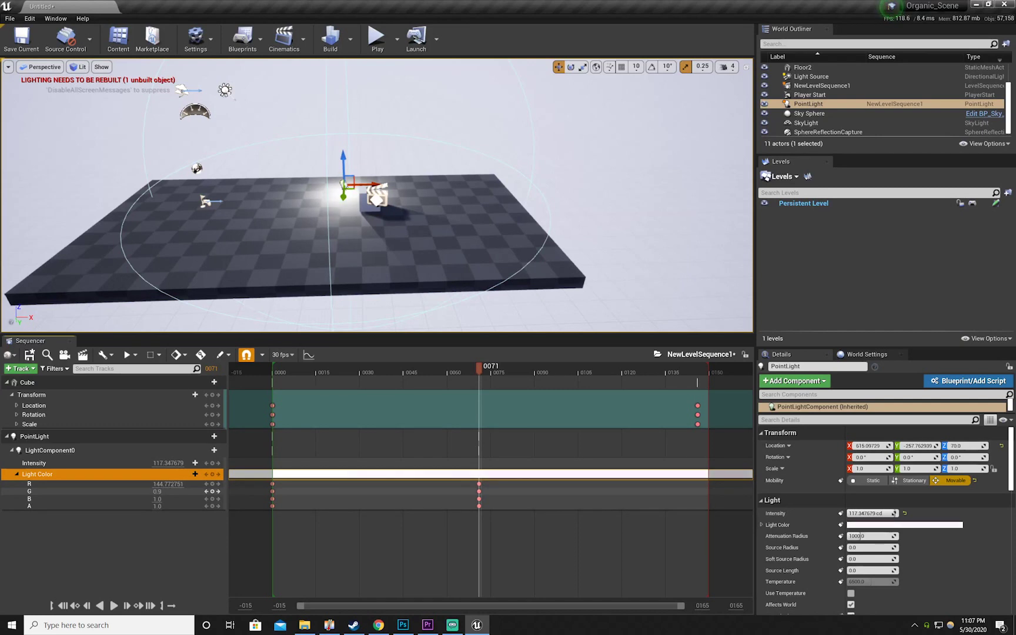
pyautogui.moveTo(159, 491); pyautogui.dragTo(141, 492)
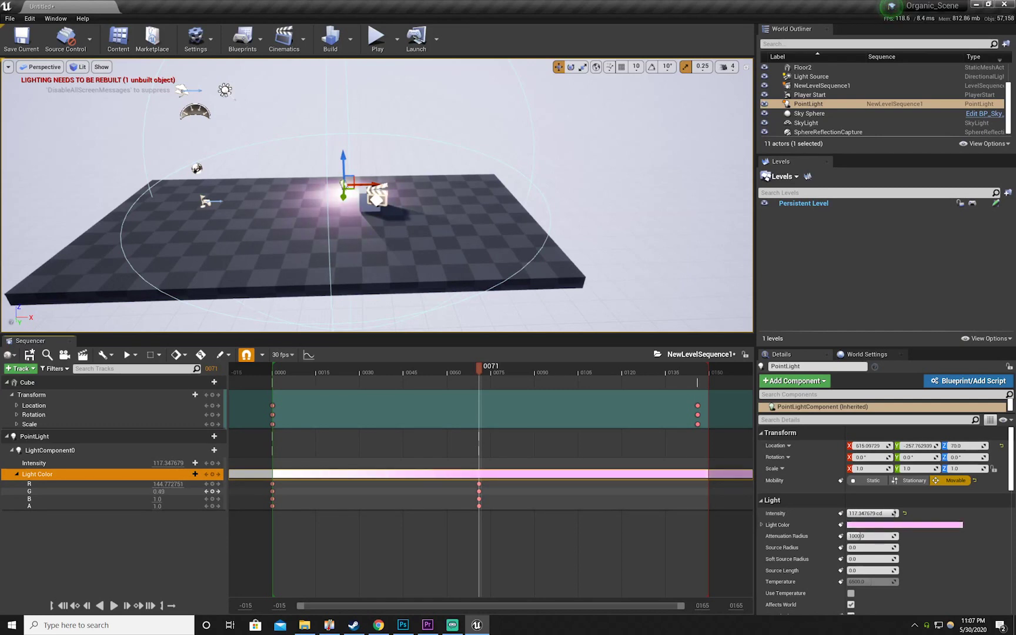
pyautogui.moveTo(159, 492); pyautogui.dragTo(135, 498)
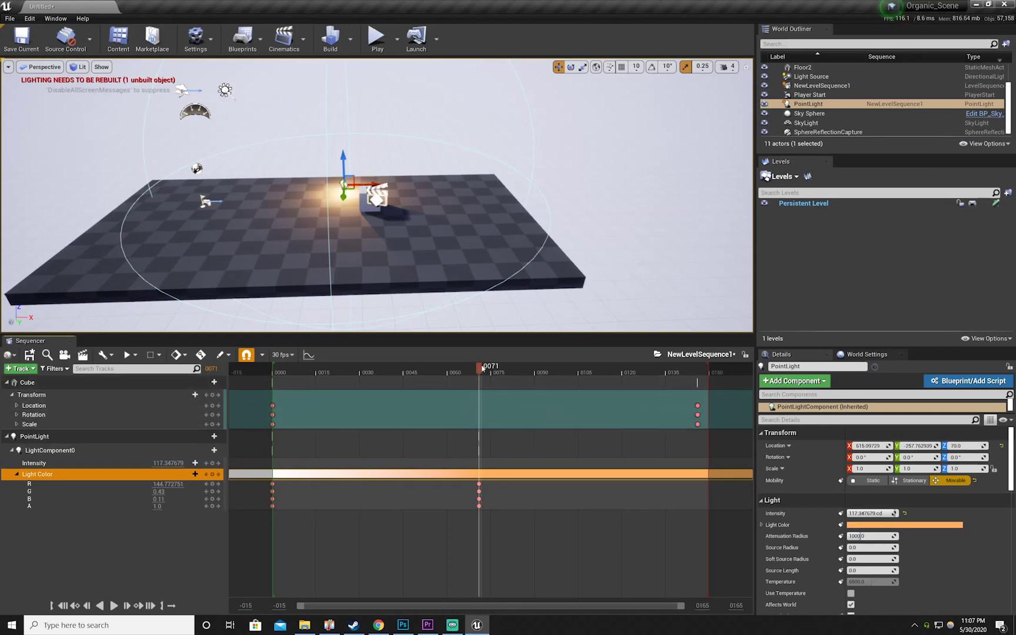
pyautogui.moveTo(482, 368); pyautogui.dragTo(645, 367)
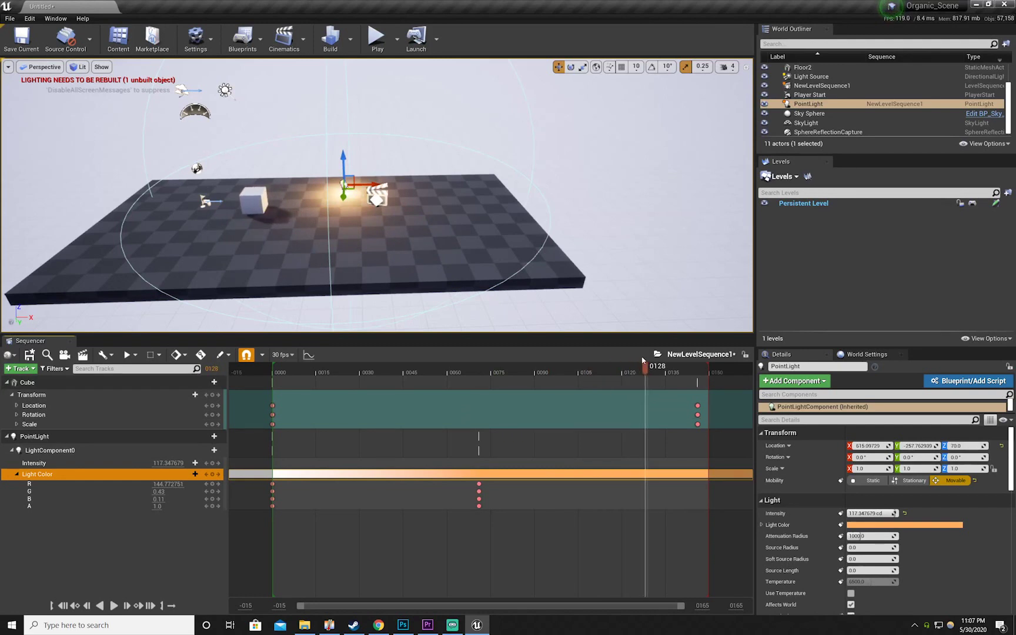
# - At frame 128, dim intensity to about 0.1 and set Light Color G and B to 1.0
pyautogui.press('Return')
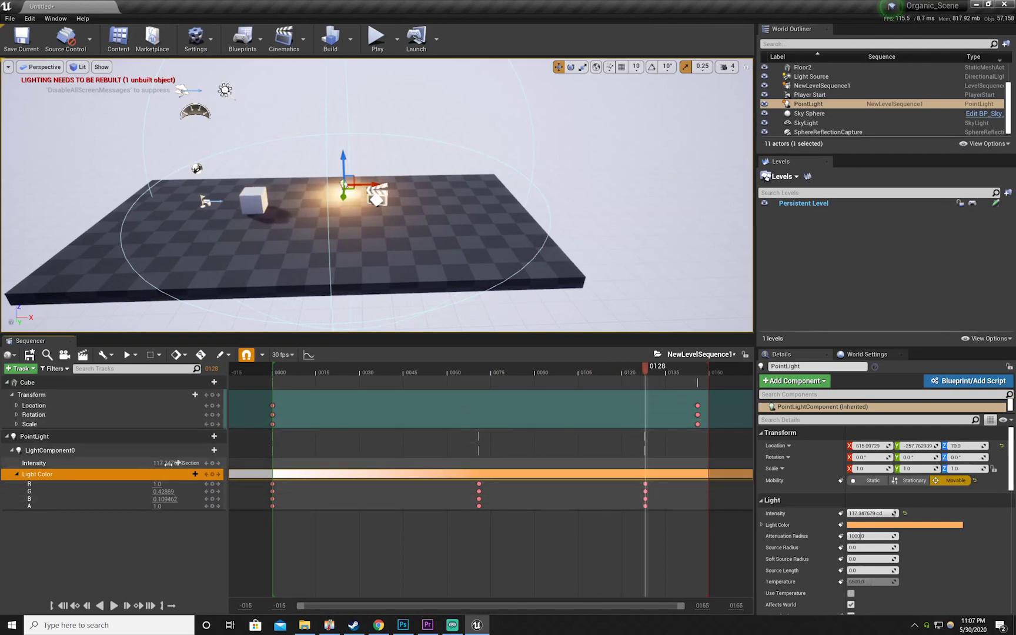
pyautogui.moveTo(177, 463); pyautogui.dragTo(171, 463)
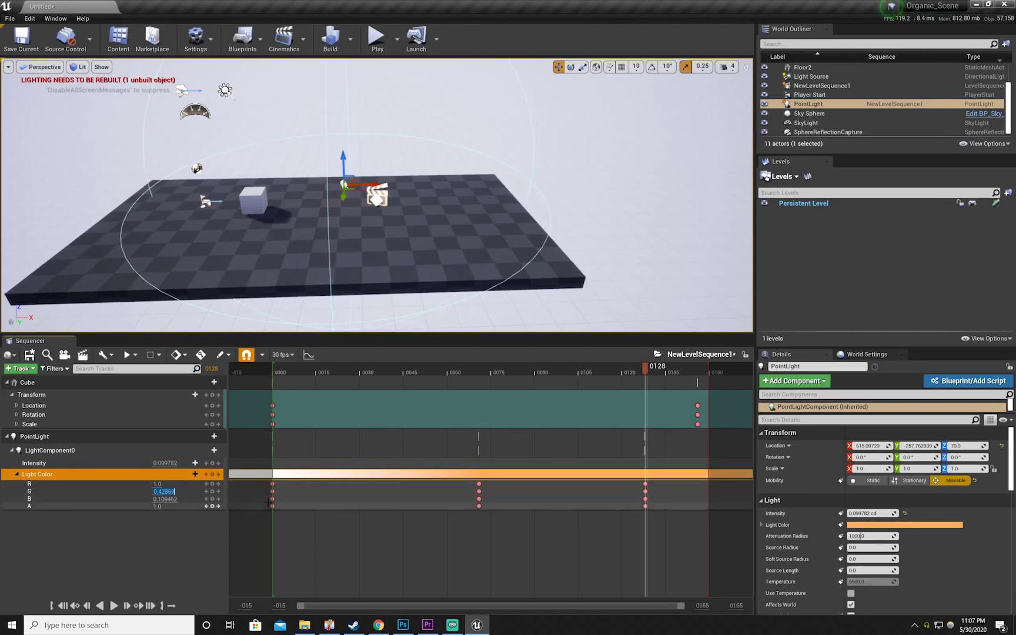
pyautogui.write('1')
pyautogui.press('Tab')
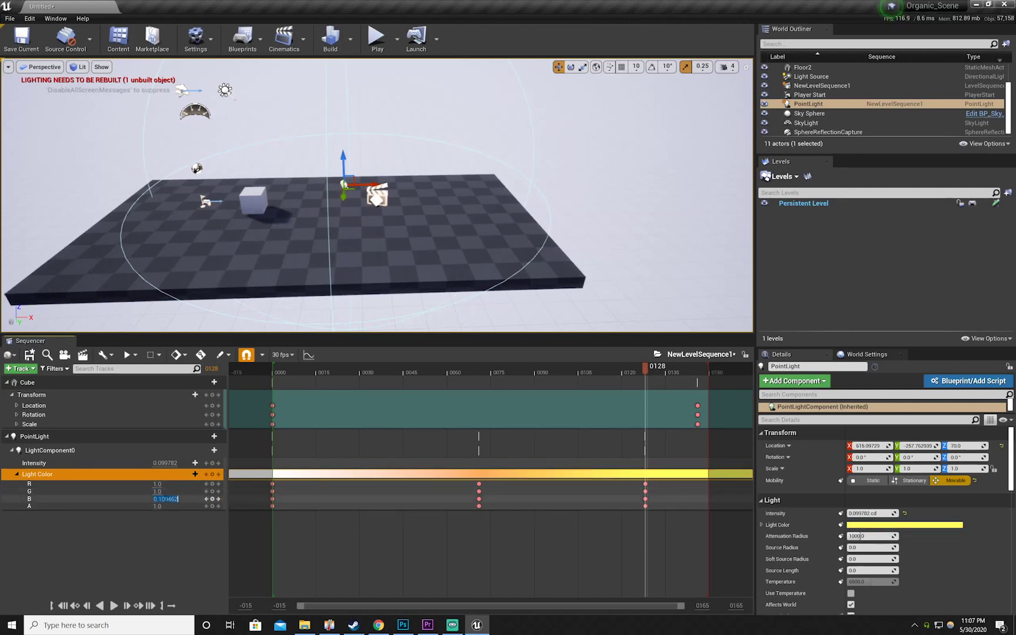
pyautogui.write('1')
pyautogui.press('Return')
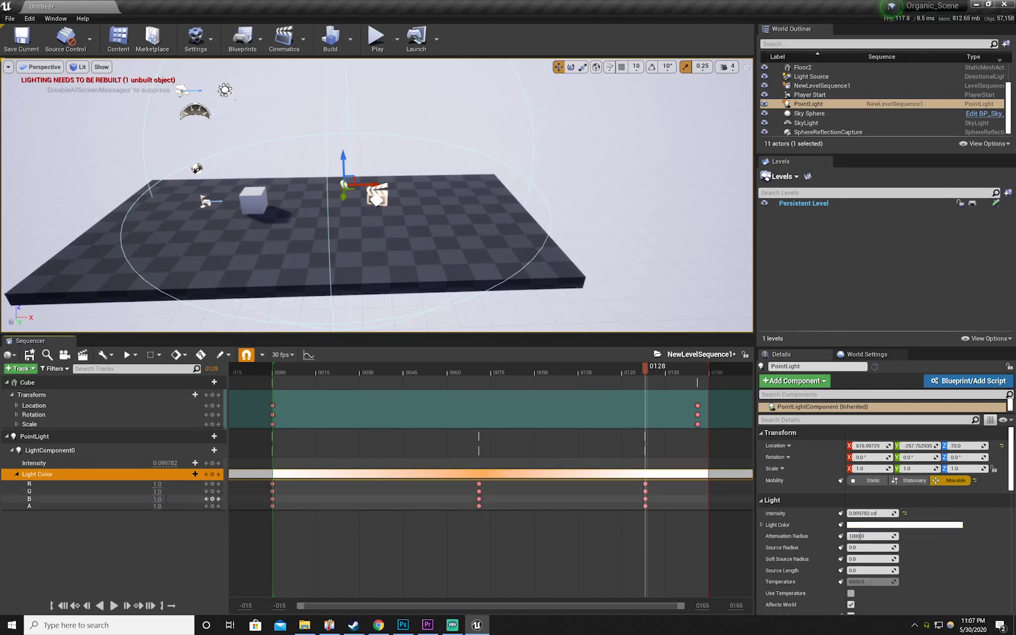
pyautogui.click(159, 484)
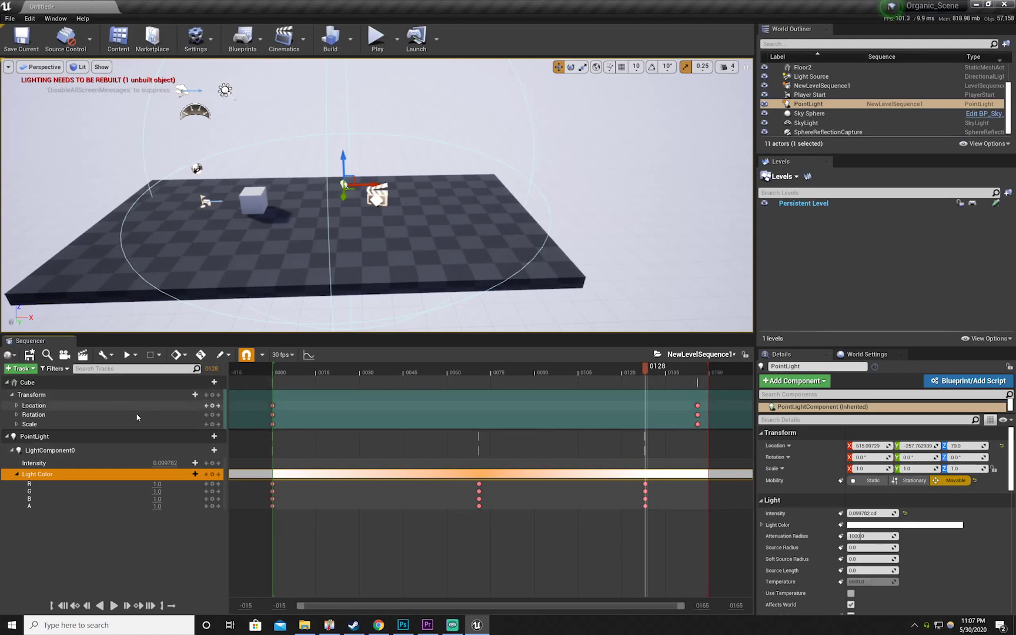
# - Replay the sequence, check the orange key at frame 71, and select the Intensity track
pyautogui.click(63, 606)
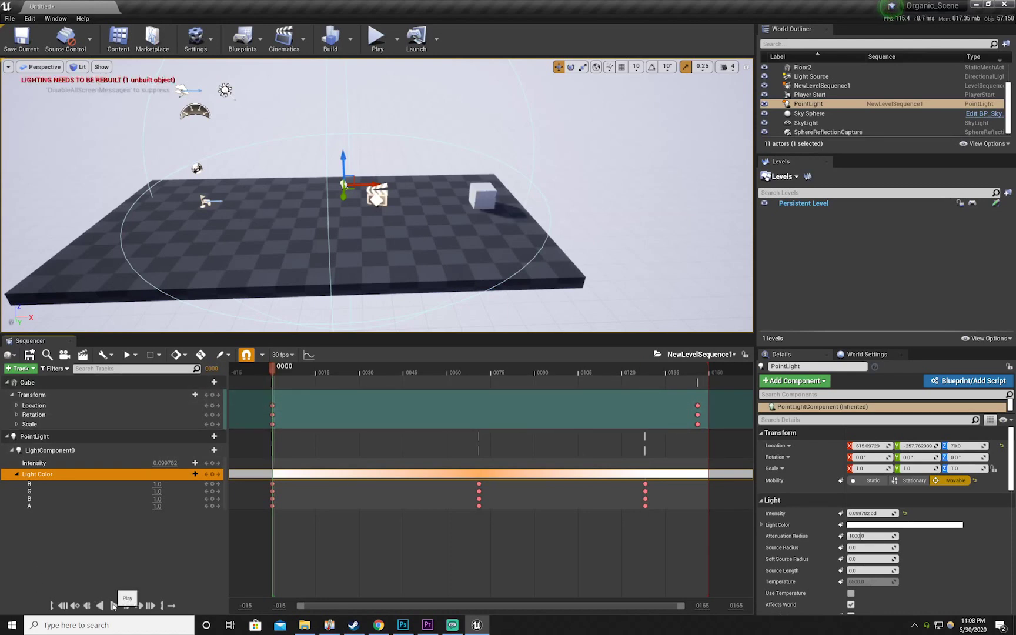
pyautogui.click(114, 605)
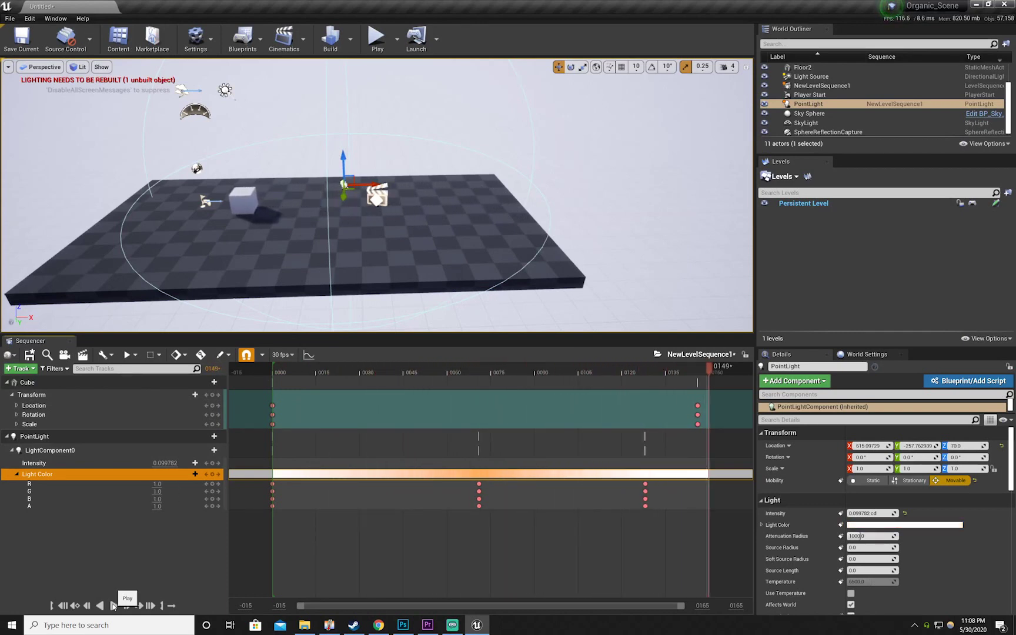
pyautogui.click(479, 484)
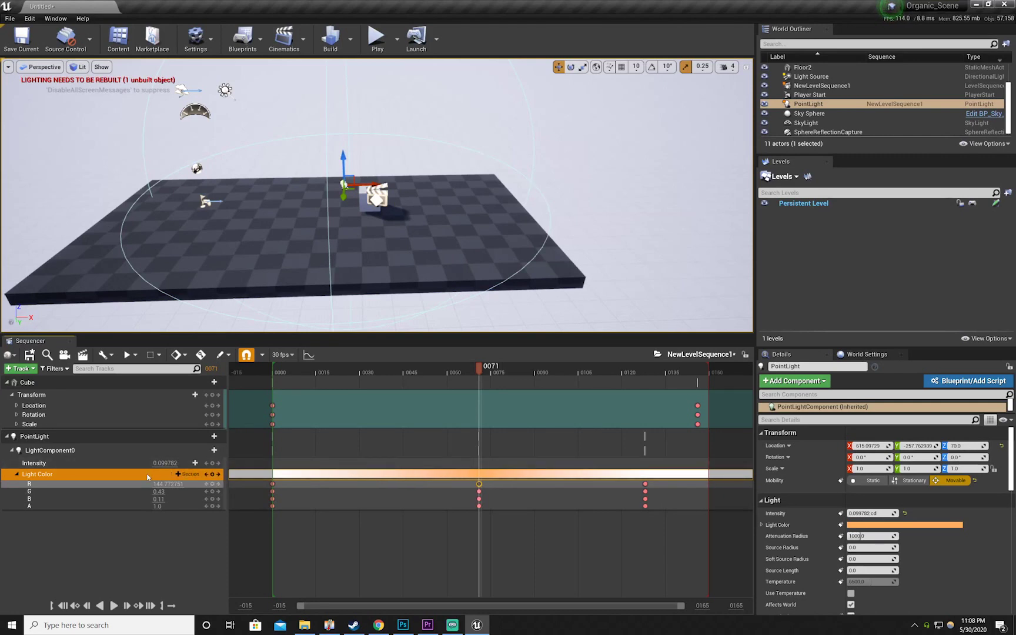
pyautogui.click(417, 466)
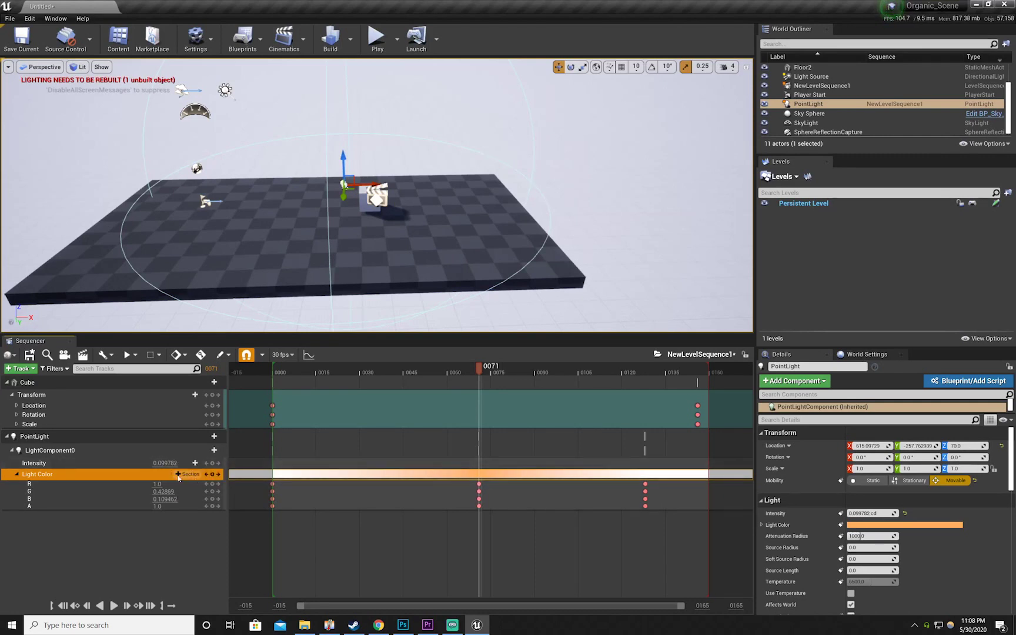
pyautogui.click(145, 463)
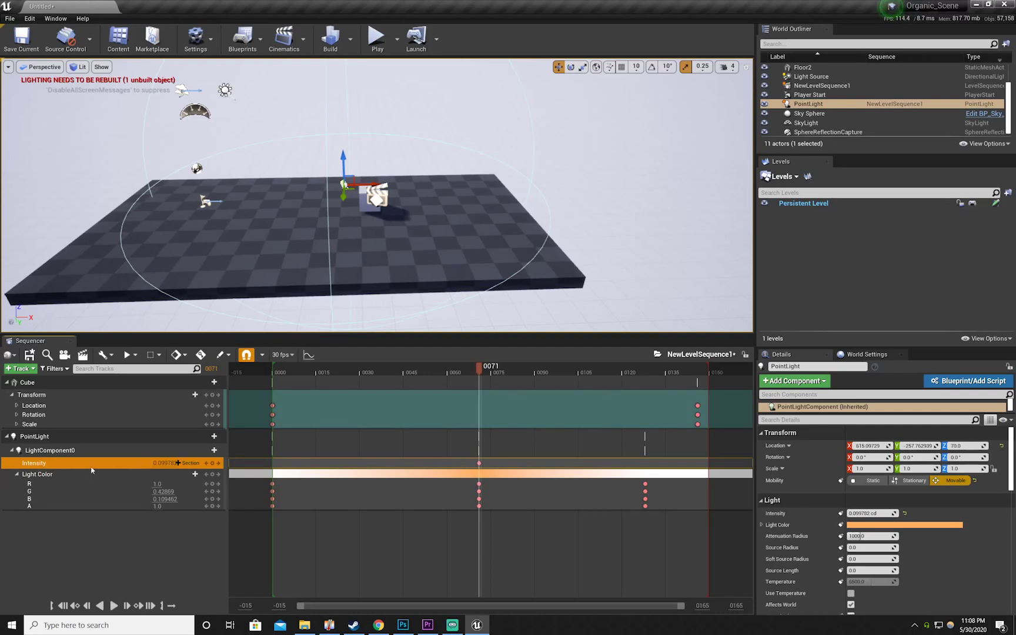
# - Key Intensity at frames 0, 71 and 128, raising the frame 71 value to about 800
pyautogui.click(274, 355)
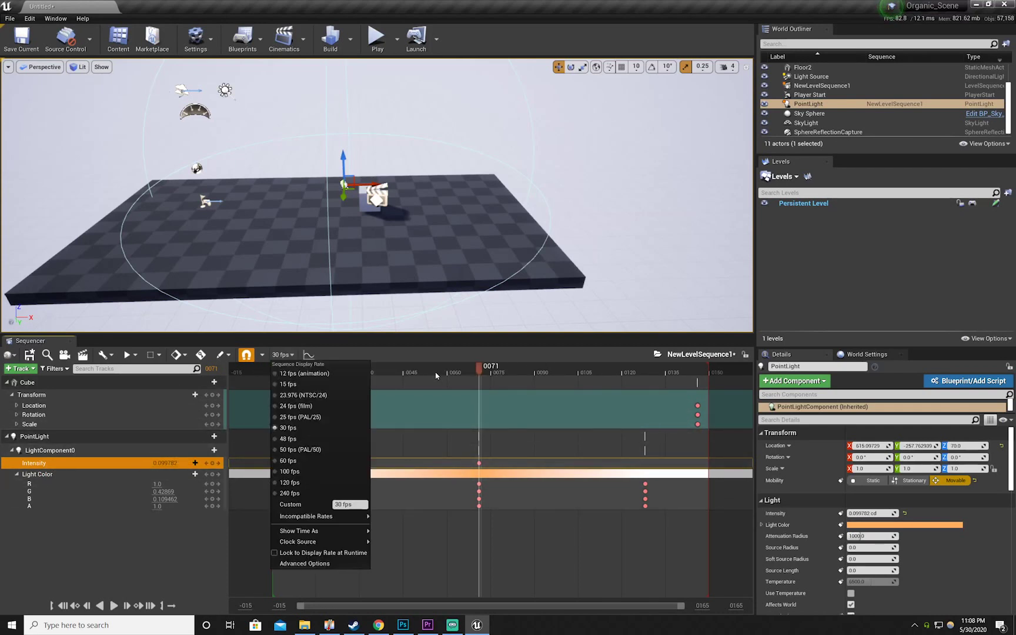
pyautogui.click(274, 355)
pyautogui.click(279, 373)
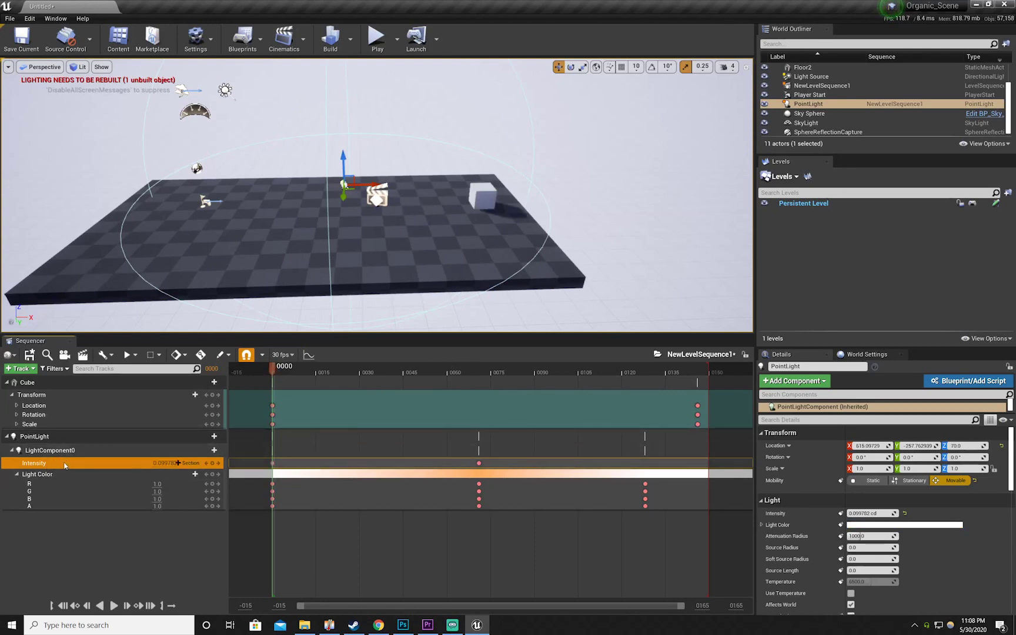
pyautogui.click(646, 373)
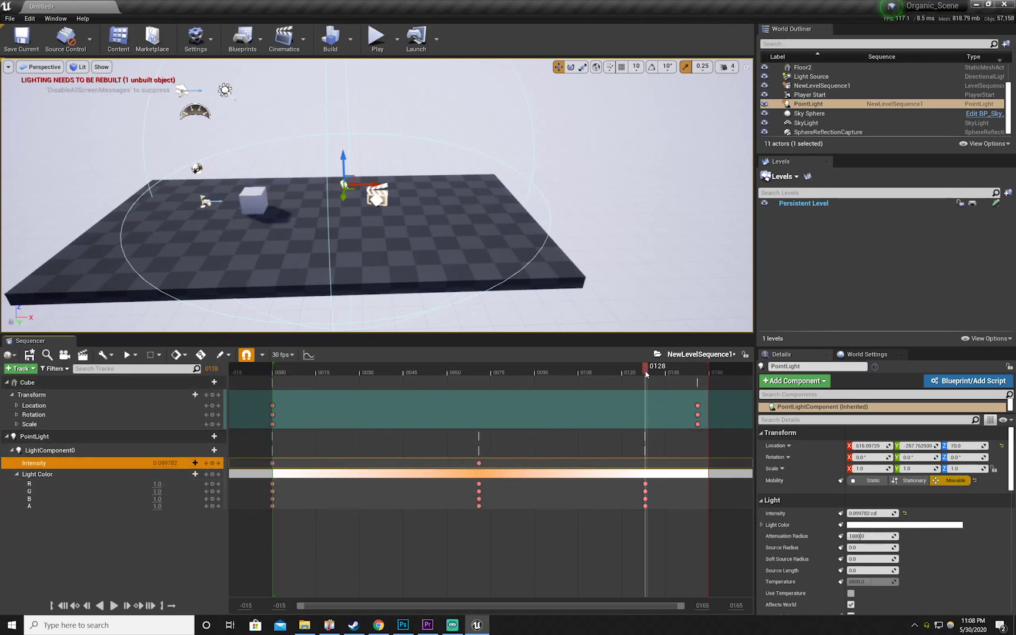
pyautogui.click(272, 463)
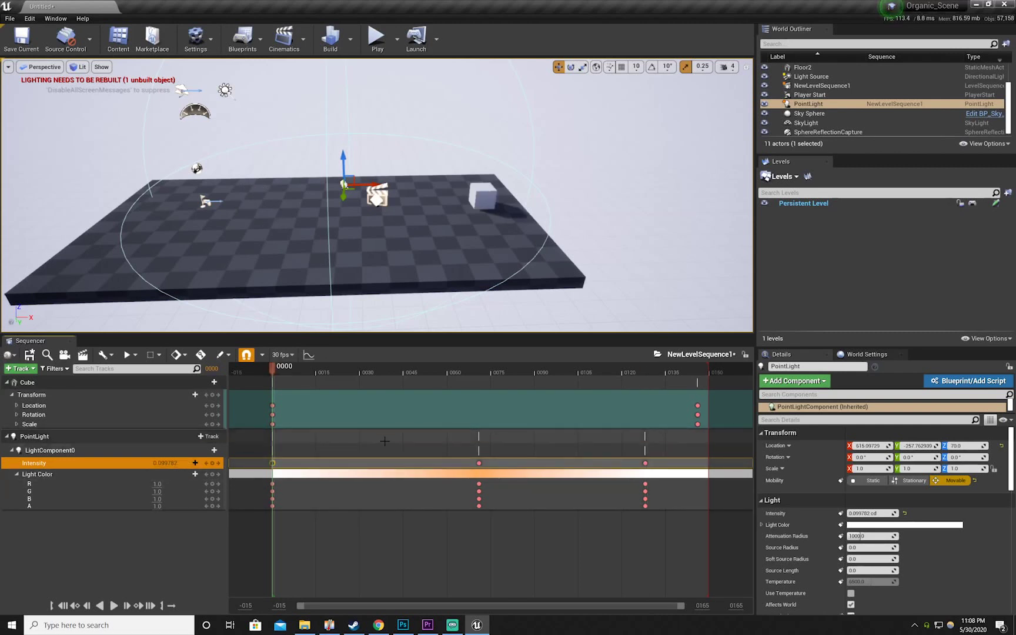
pyautogui.click(479, 463)
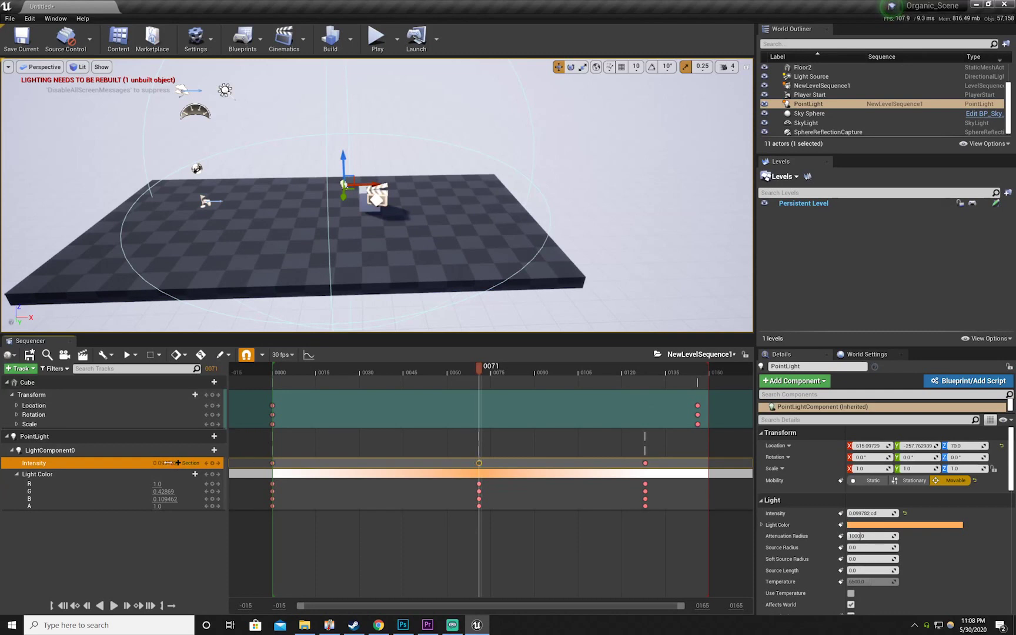
pyautogui.moveTo(177, 463); pyautogui.dragTo(218, 463)
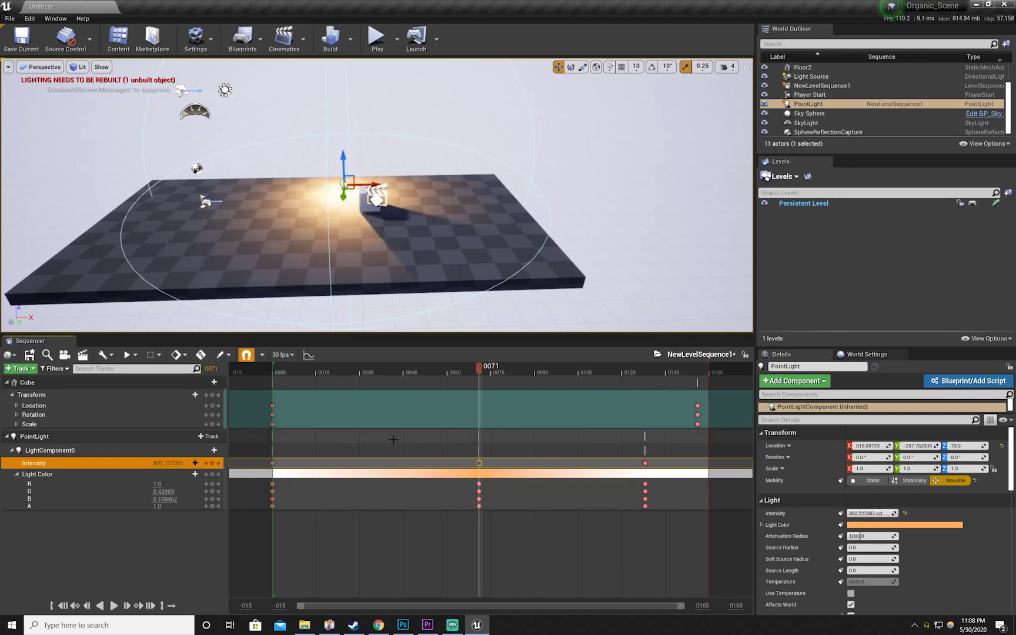
pyautogui.click(646, 464)
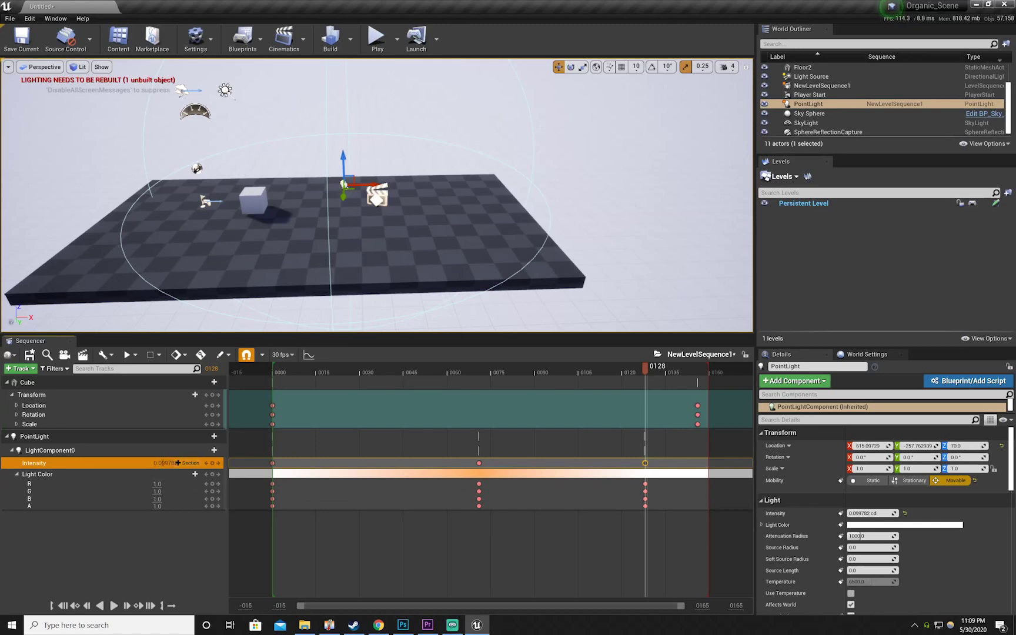
# - Select the PointLight track and play the sequence twice from frame 0, ending rewound
pyautogui.click(89, 436)
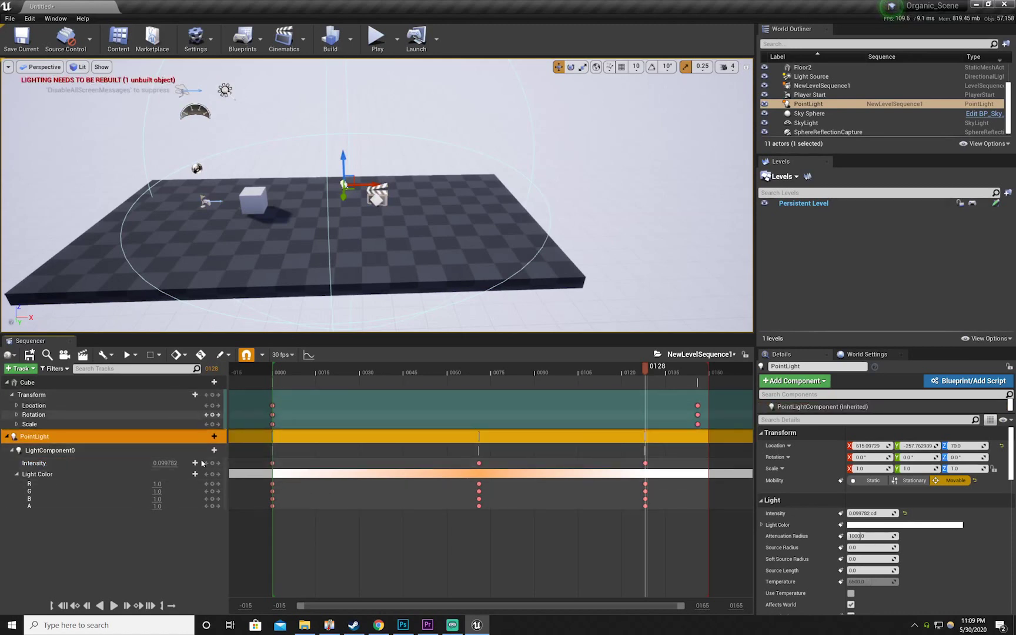
pyautogui.click(63, 606)
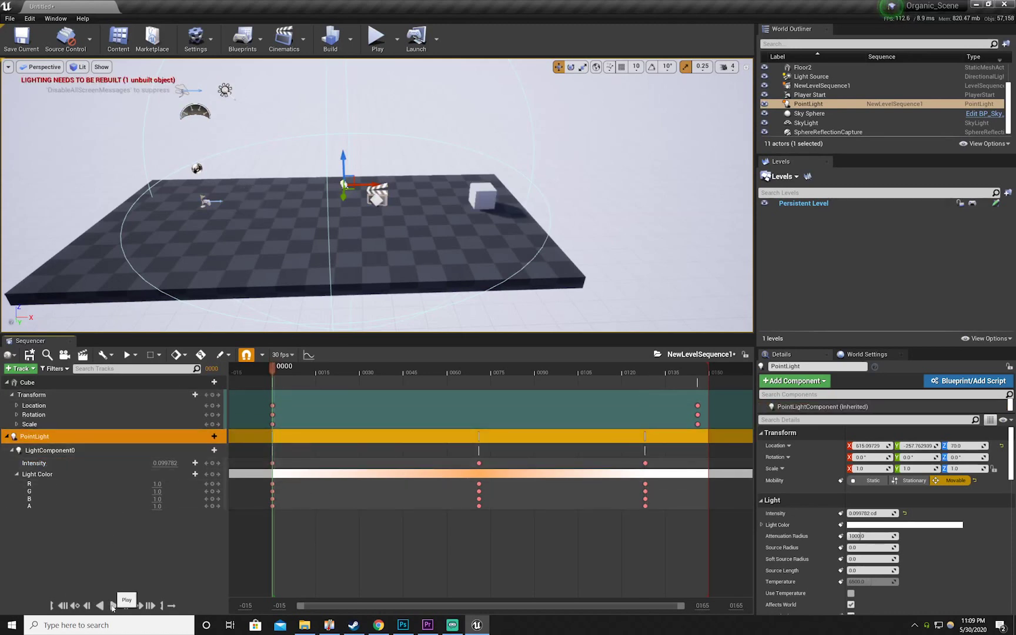
pyautogui.click(113, 605)
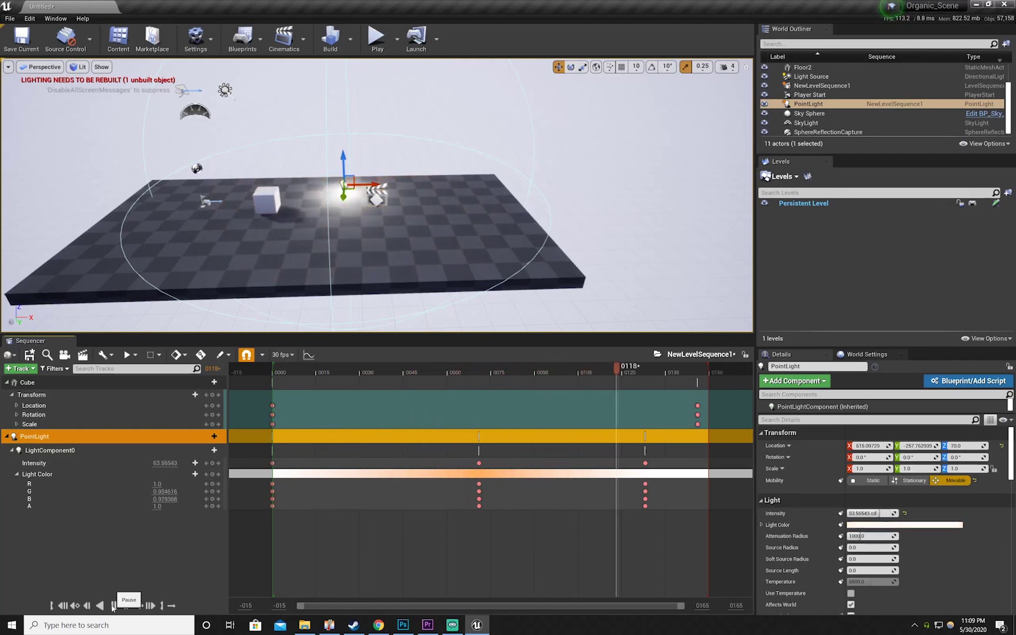
pyautogui.click(63, 606)
pyautogui.click(114, 606)
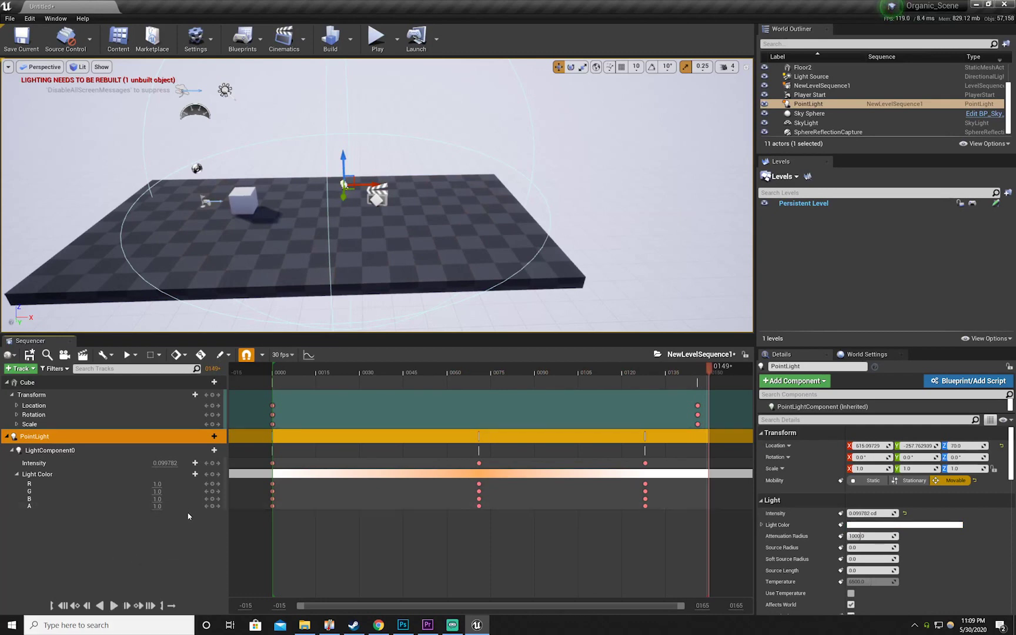
pyautogui.click(63, 605)
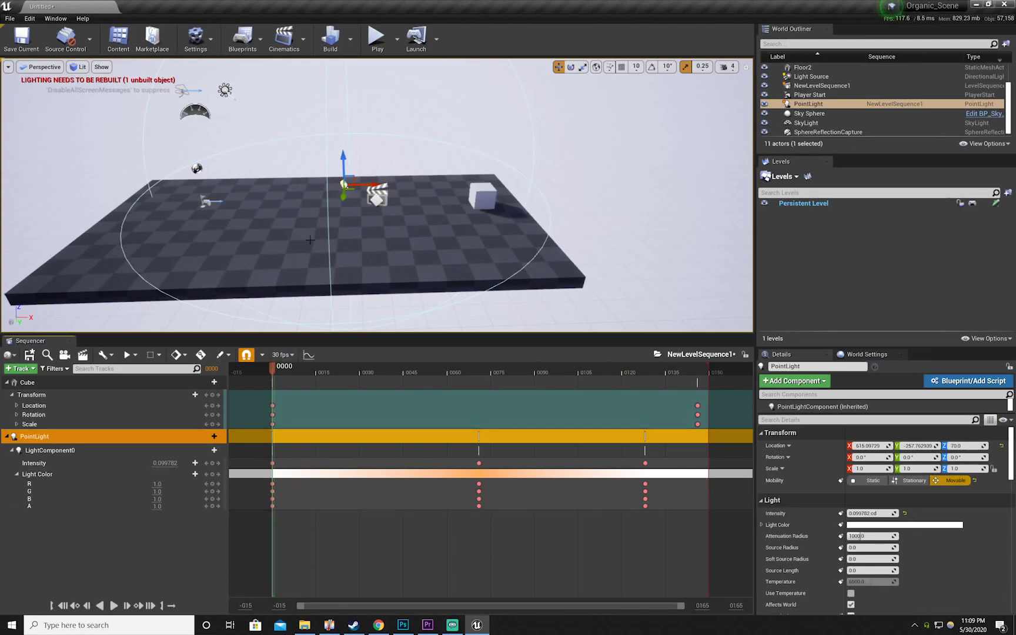
# - Open the Level Blueprint with NewLevelSequence1 selected, widen it, and delete the Event Tick node
pyautogui.click(378, 196)
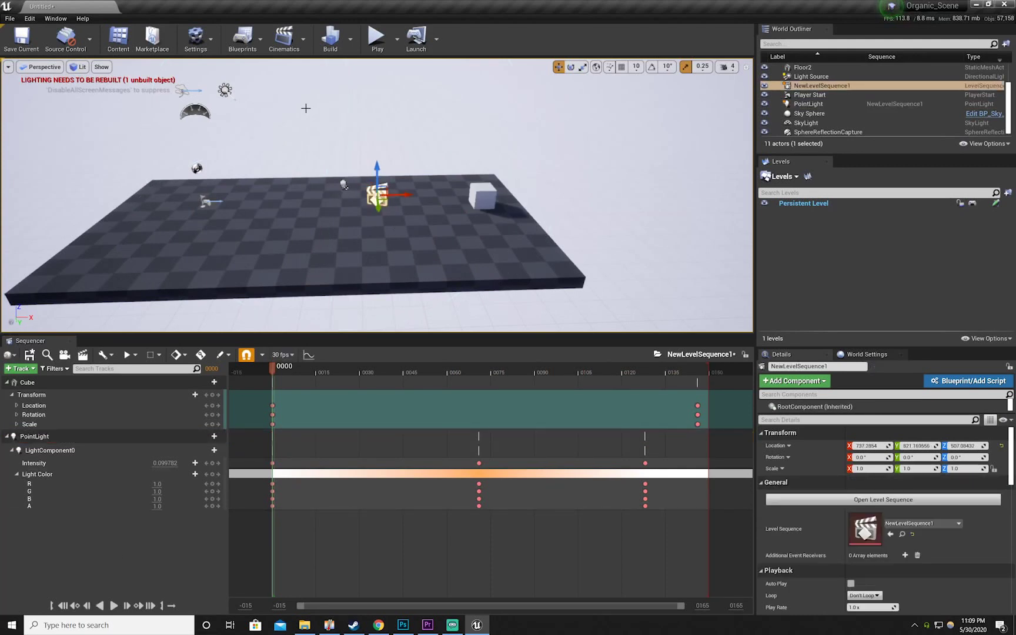
pyautogui.click(242, 37)
pyautogui.click(292, 122)
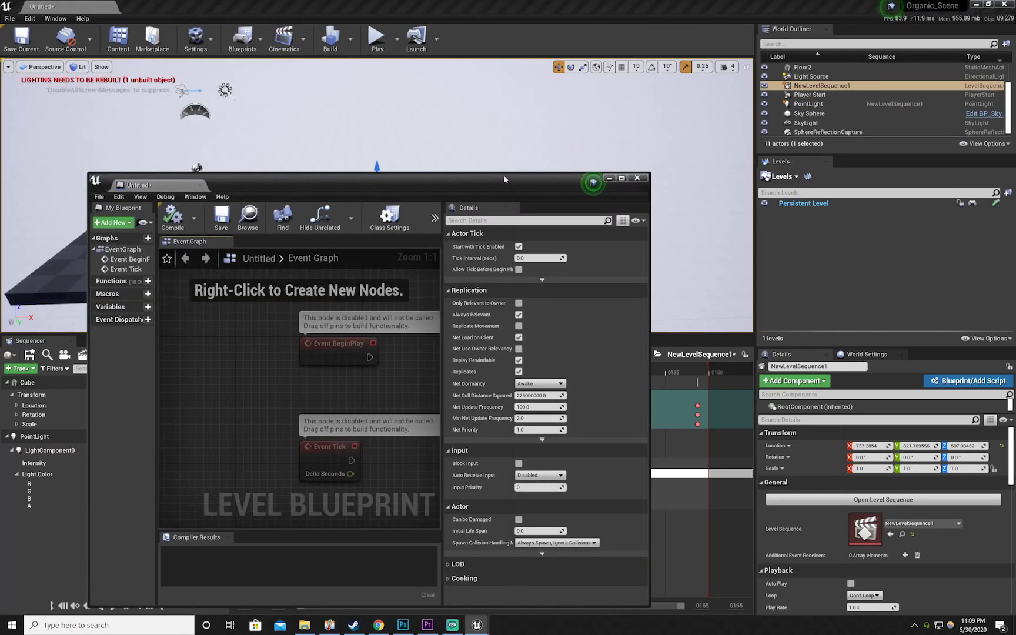
pyautogui.moveTo(647, 215); pyautogui.dragTo(772, 216)
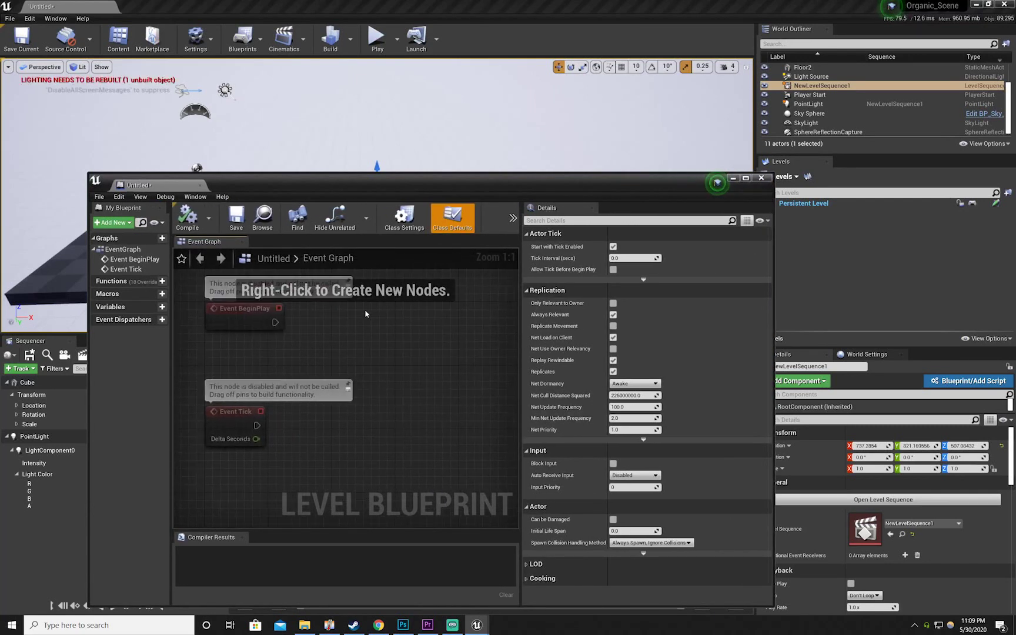
pyautogui.click(236, 412)
pyautogui.press('Delete')
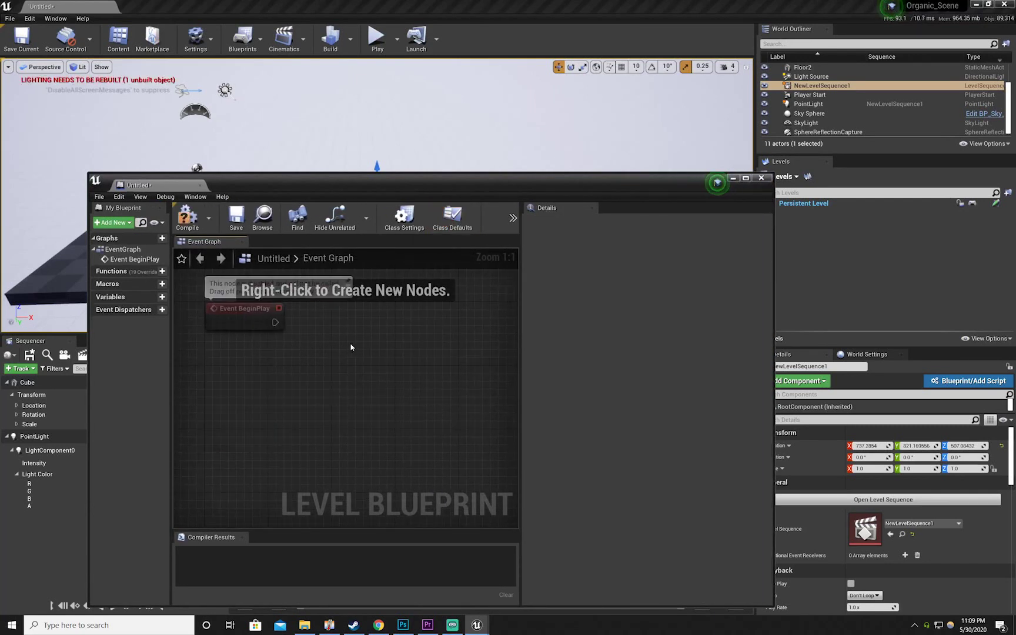
pyautogui.moveTo(412, 185)
pyautogui.mouseDown()
pyautogui.moveTo(395, 276)
pyautogui.moveTo(384, 217)
pyautogui.moveTo(394, 194)
pyautogui.mouseUp()
# - Add a NewLevelSequence1 reference and a 'play seq' Play node, wired from Event BeginPlay
pyautogui.rightClick(265, 402)
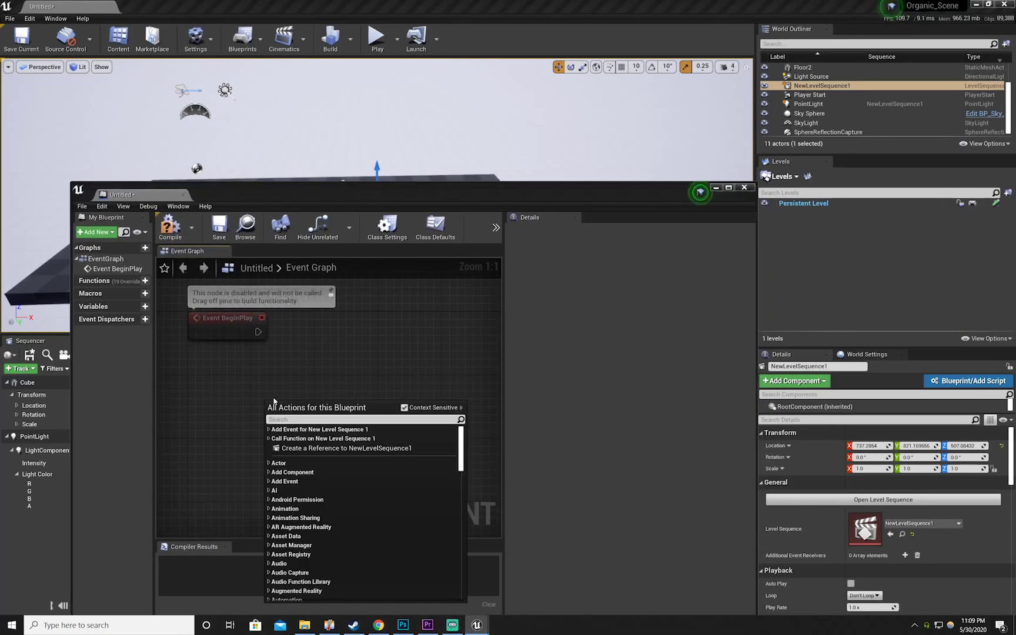
pyautogui.click(317, 450)
pyautogui.moveTo(352, 407); pyautogui.dragTo(411, 347)
pyautogui.write('play ')
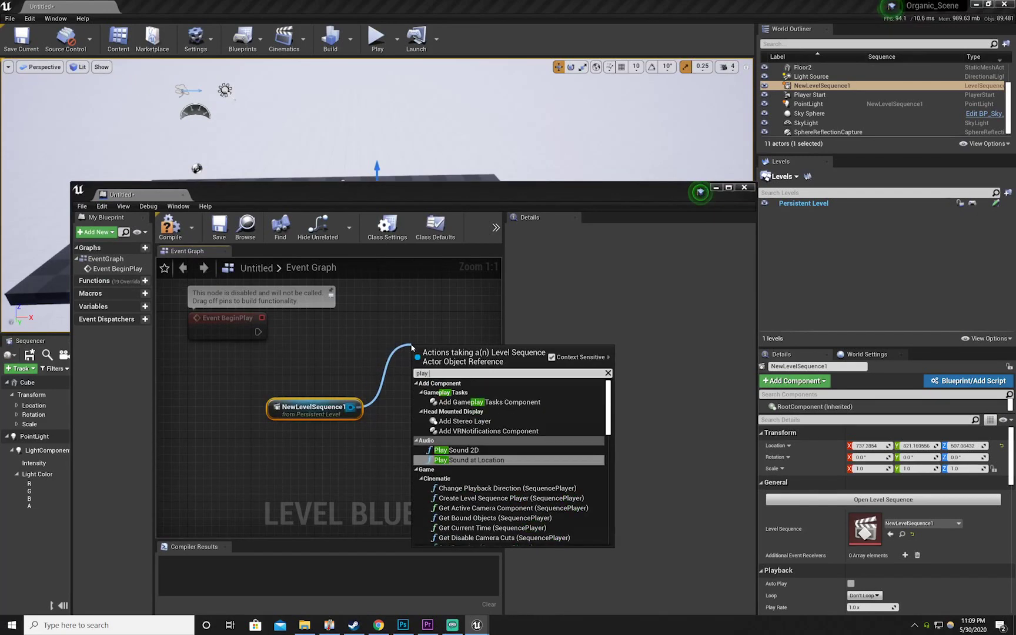
pyautogui.write('seq')
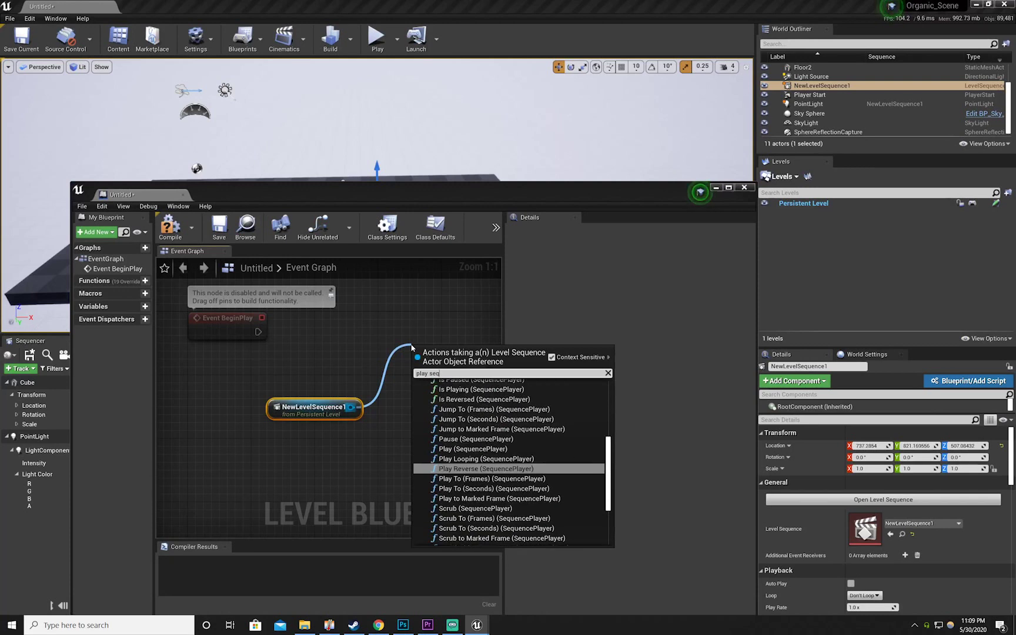
pyautogui.press('Up')
pyautogui.press('Up')
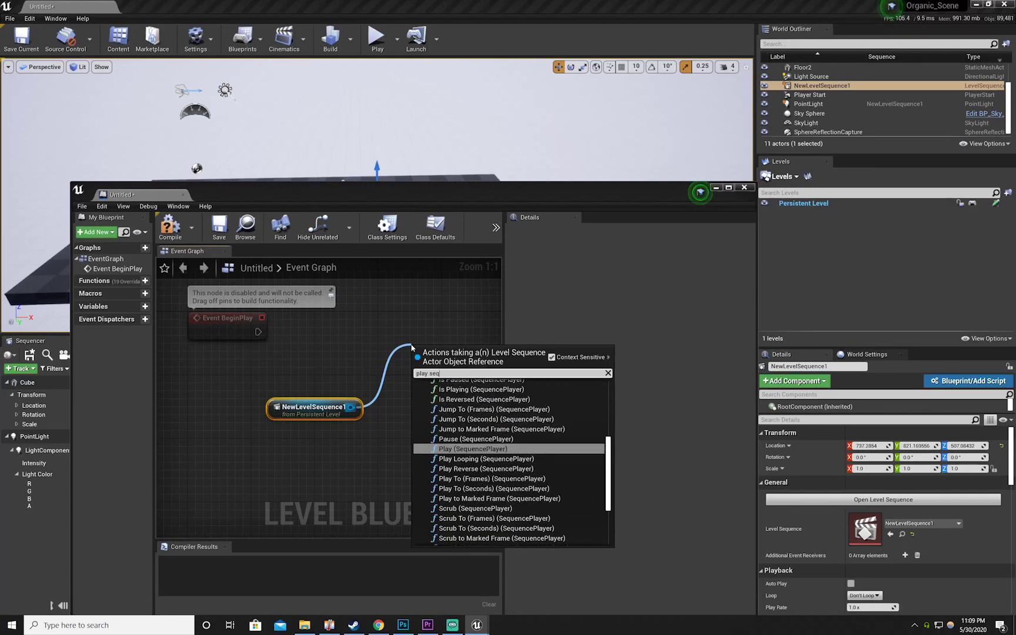
pyautogui.press('Return')
pyautogui.moveTo(275, 415); pyautogui.dragTo(172, 447)
pyautogui.moveTo(340, 328); pyautogui.dragTo(322, 420)
pyautogui.moveTo(258, 331); pyautogui.dragTo(418, 372)
# - Compile the blueprint and save the level, confirming the overwrite
pyautogui.click(227, 229)
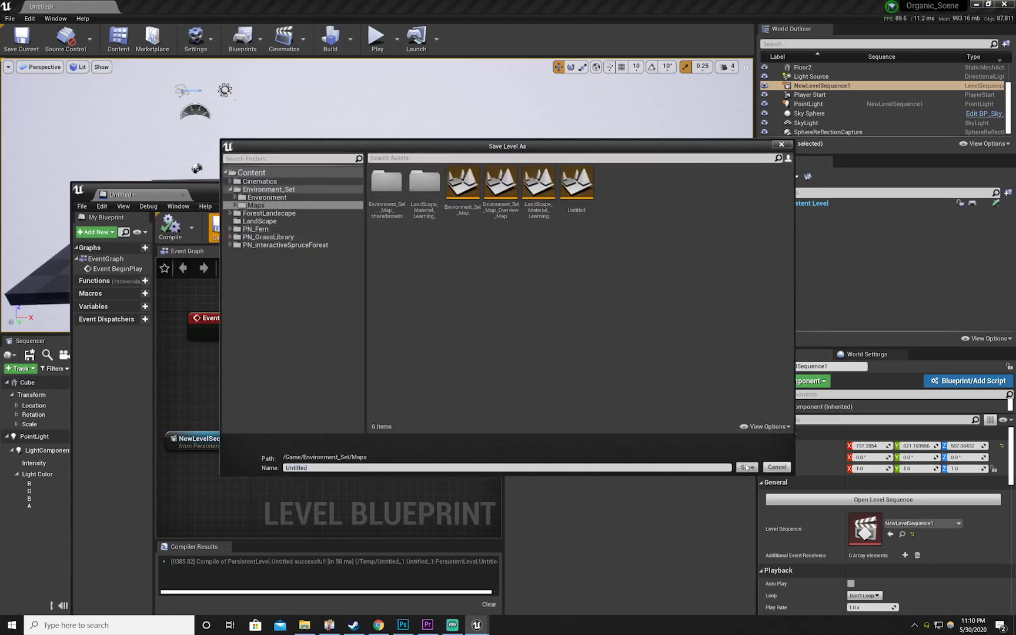
pyautogui.click(747, 467)
pyautogui.click(532, 336)
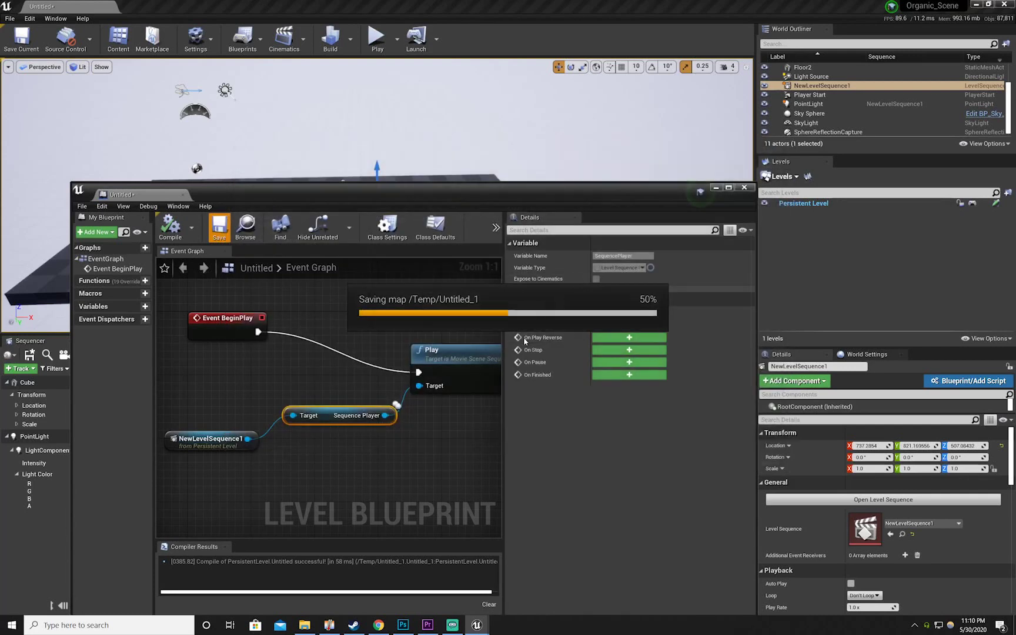
# - Close the Level Blueprint and test-play the level to confirm the sequence auto-plays, then stop
pyautogui.click(744, 188)
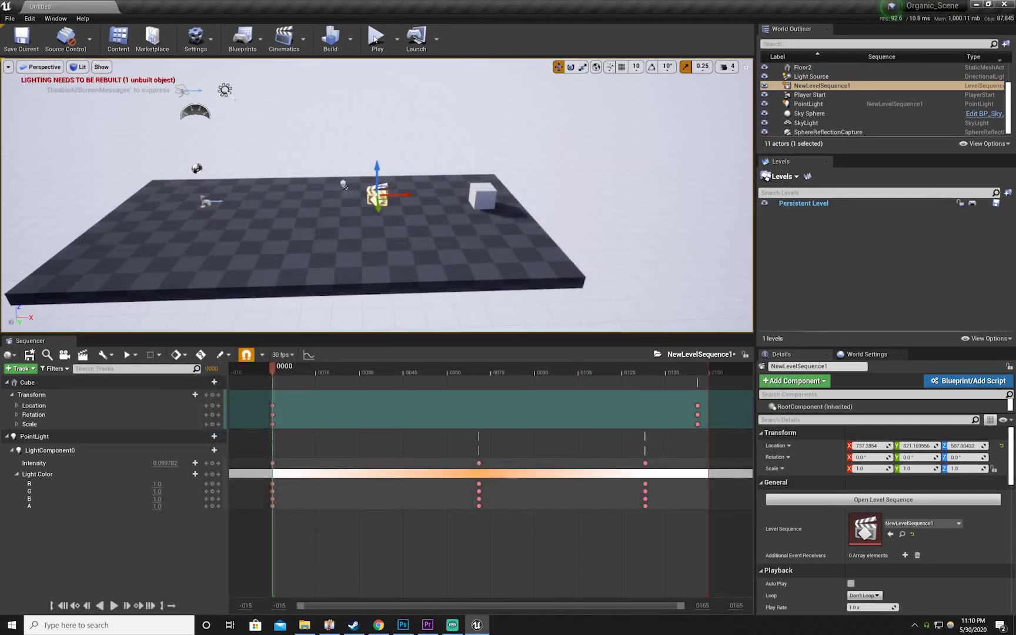
pyautogui.click(378, 42)
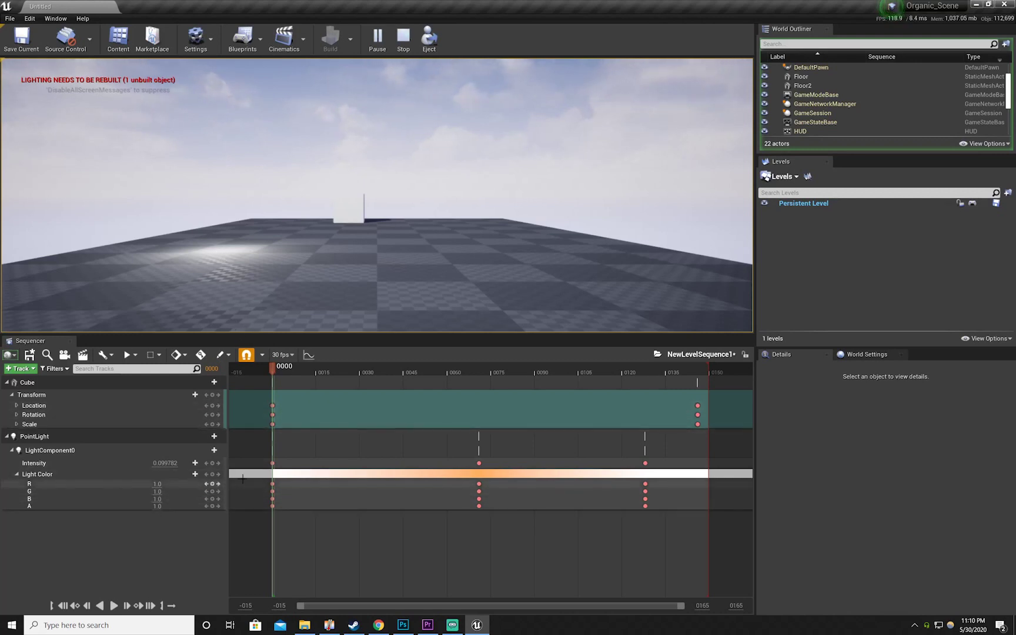
pyautogui.click(404, 39)
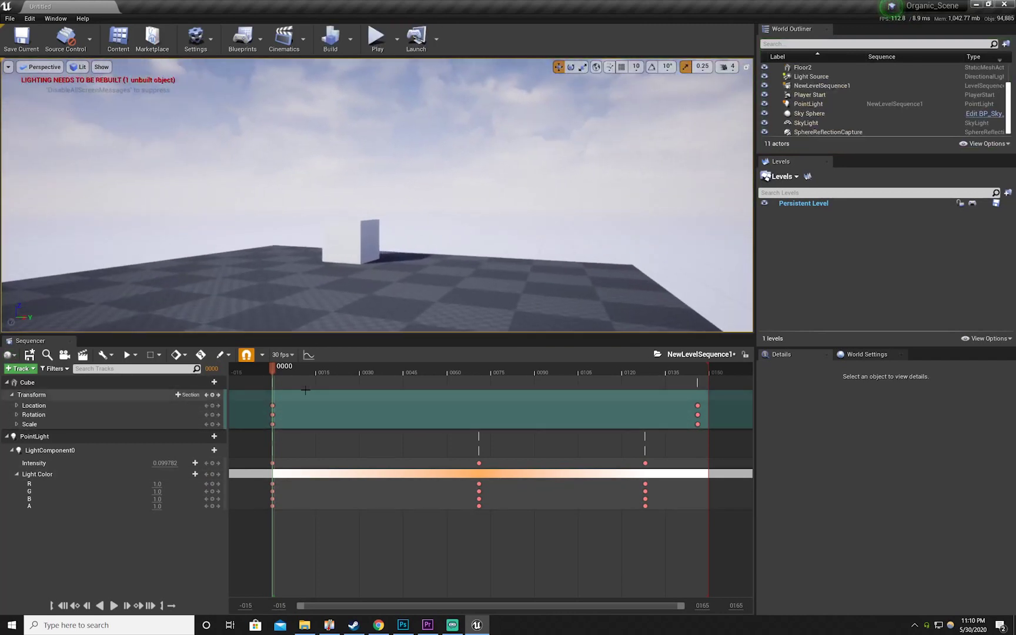
# - Make the light's frame-0000 keys black (R, G, B 0) with Intensity 0, then go to key 0071
pyautogui.click(273, 483)
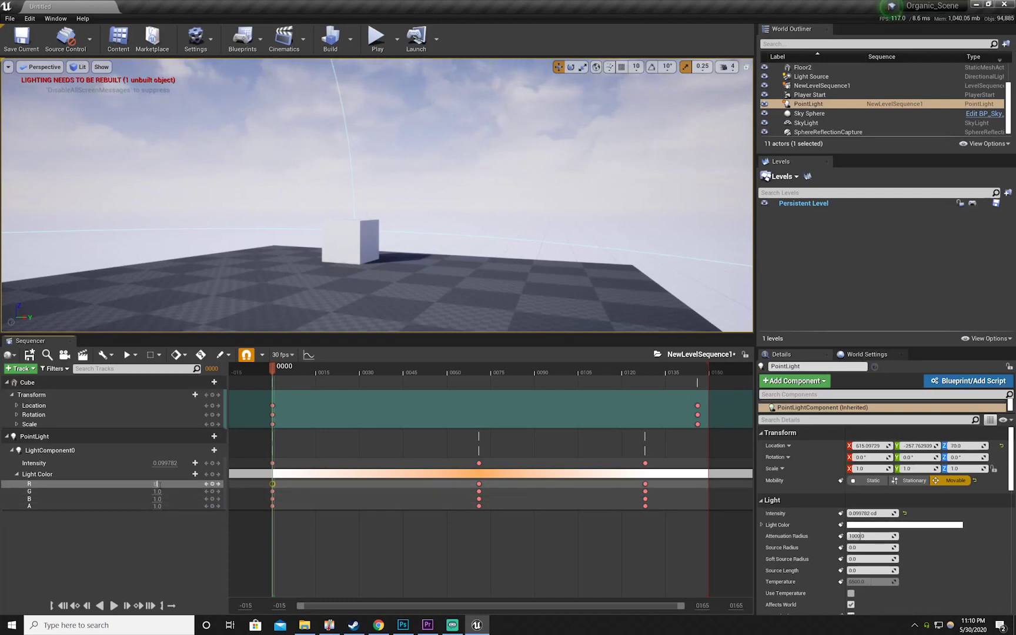
pyautogui.write('0')
pyautogui.press('Return')
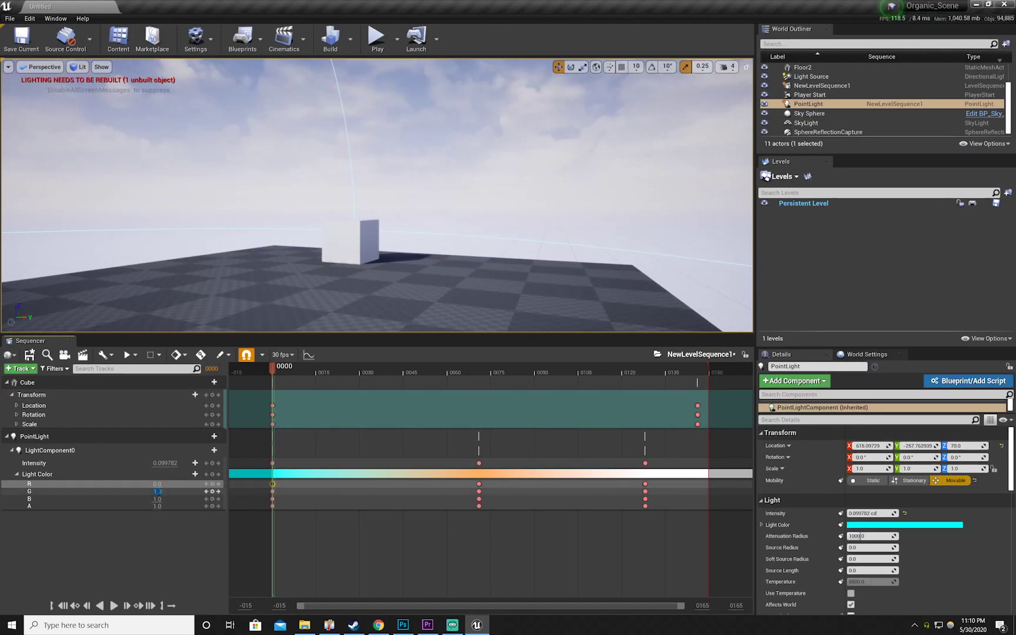
pyautogui.click(157, 492)
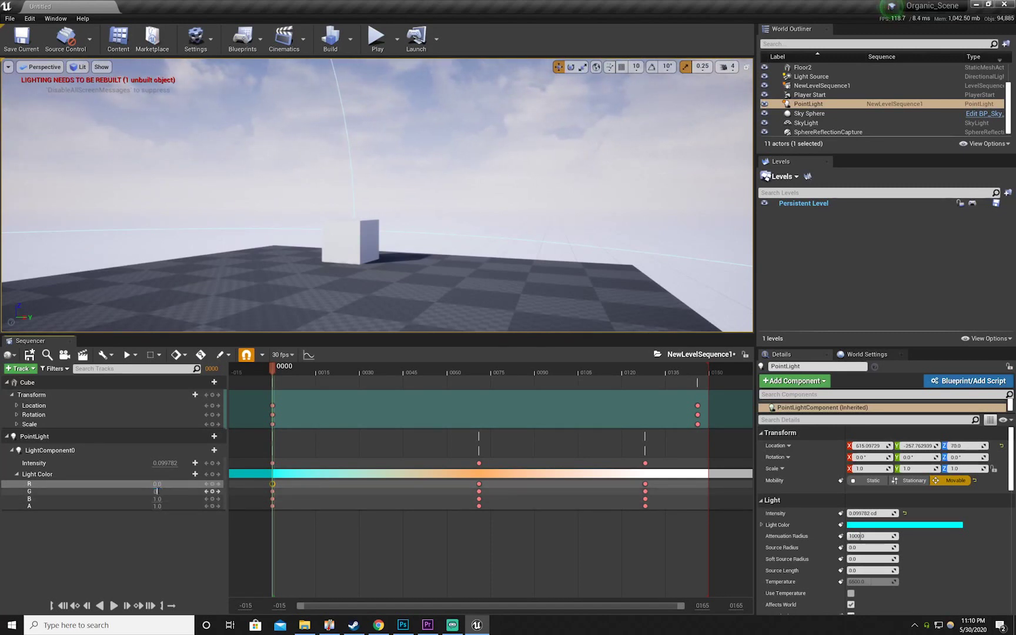
pyautogui.click(154, 498)
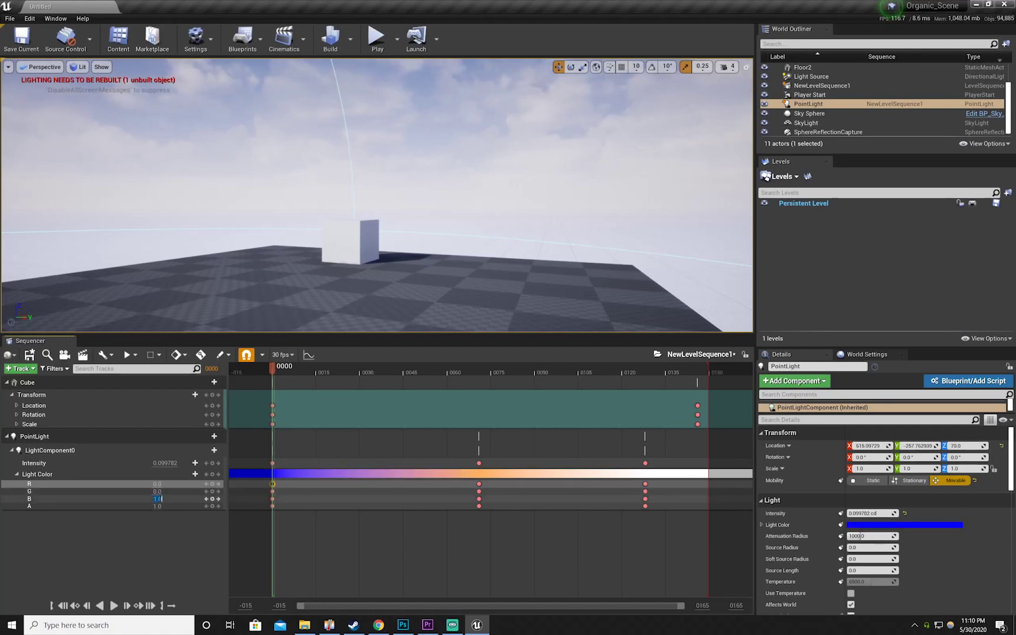
pyautogui.write('0')
pyautogui.press('Return')
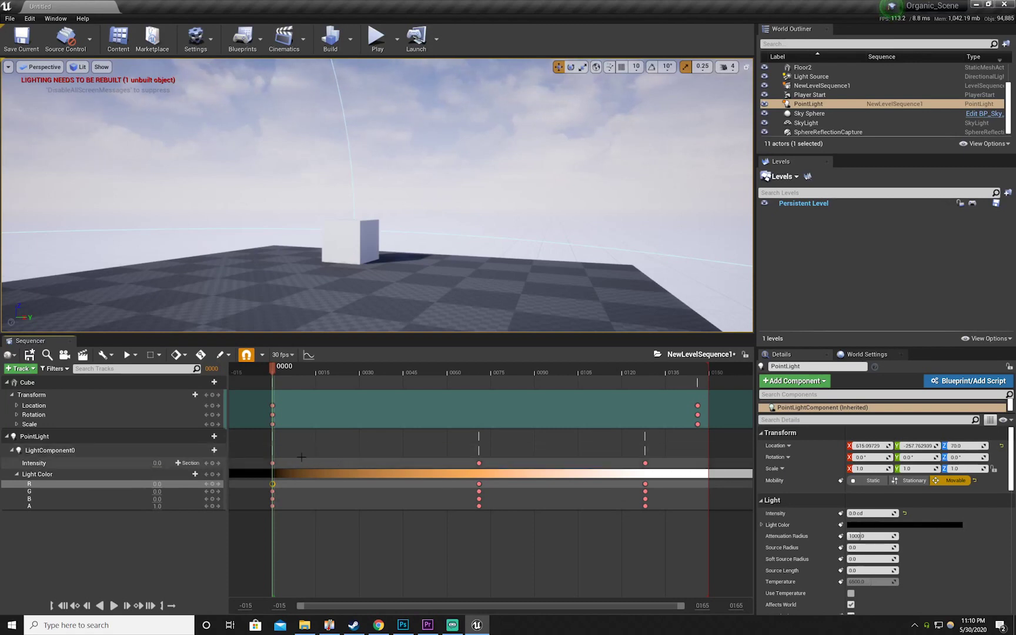
pyautogui.click(272, 463)
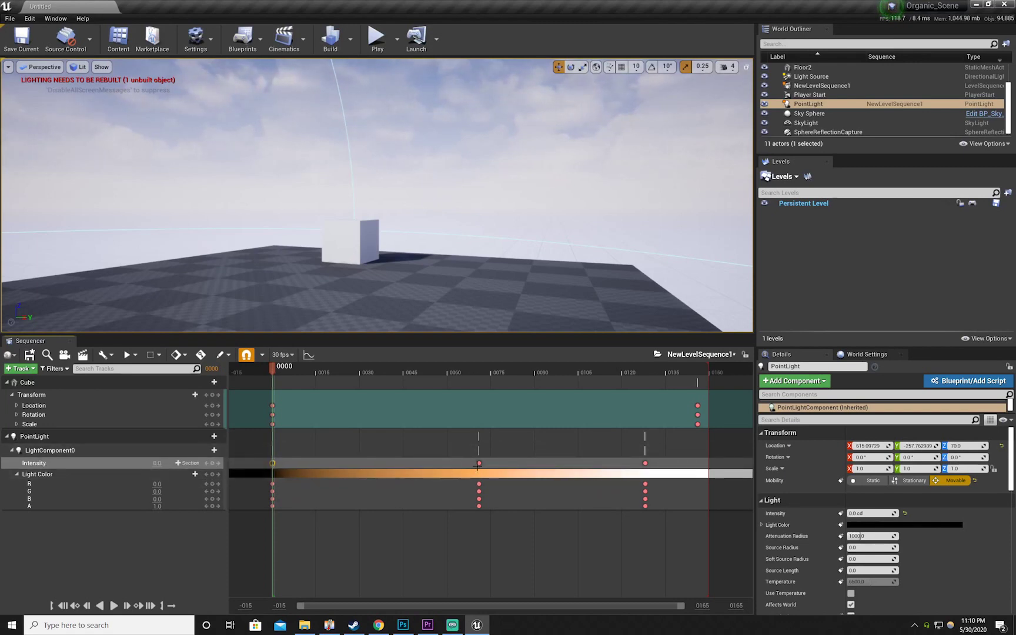
pyautogui.click(479, 463)
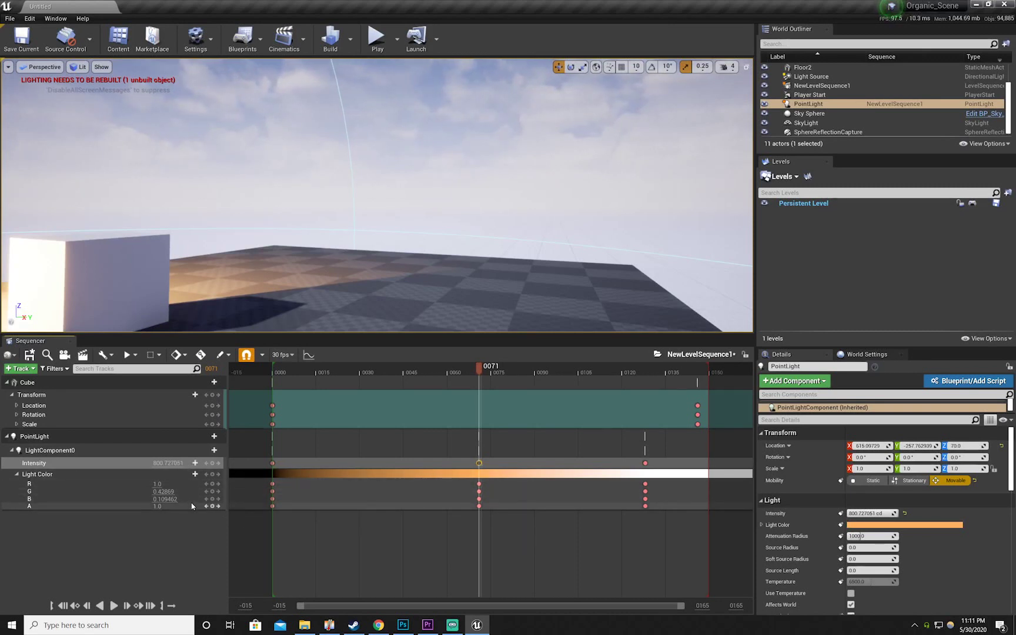
# - Drag the red channel up at frame 0071, then set the 0128 colour key to R, G, B 0
pyautogui.click(156, 483)
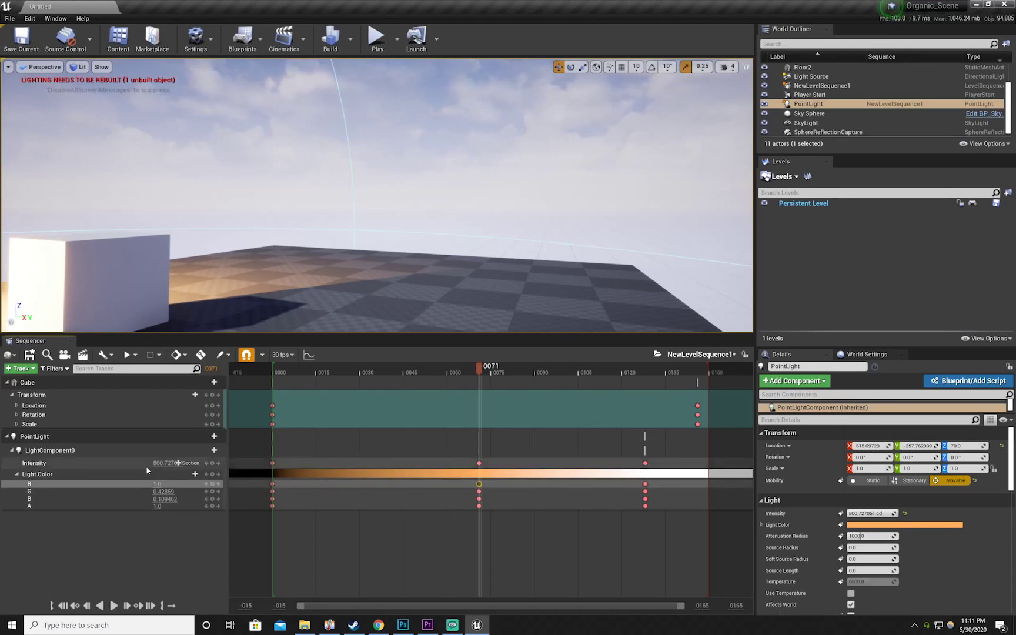
pyautogui.moveTo(165, 483); pyautogui.dragTo(176, 483)
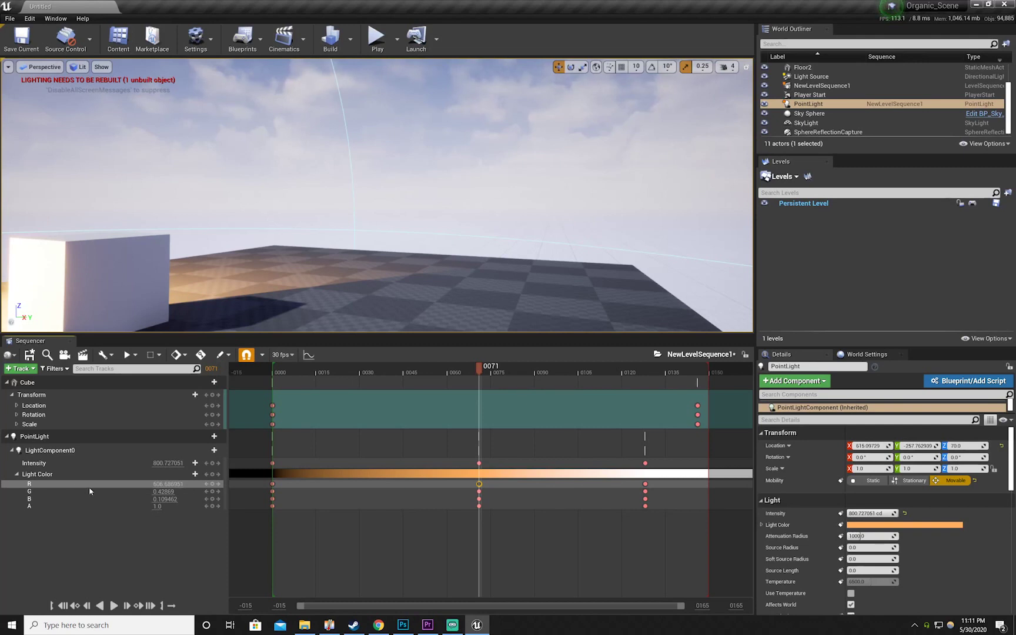
pyautogui.click(647, 462)
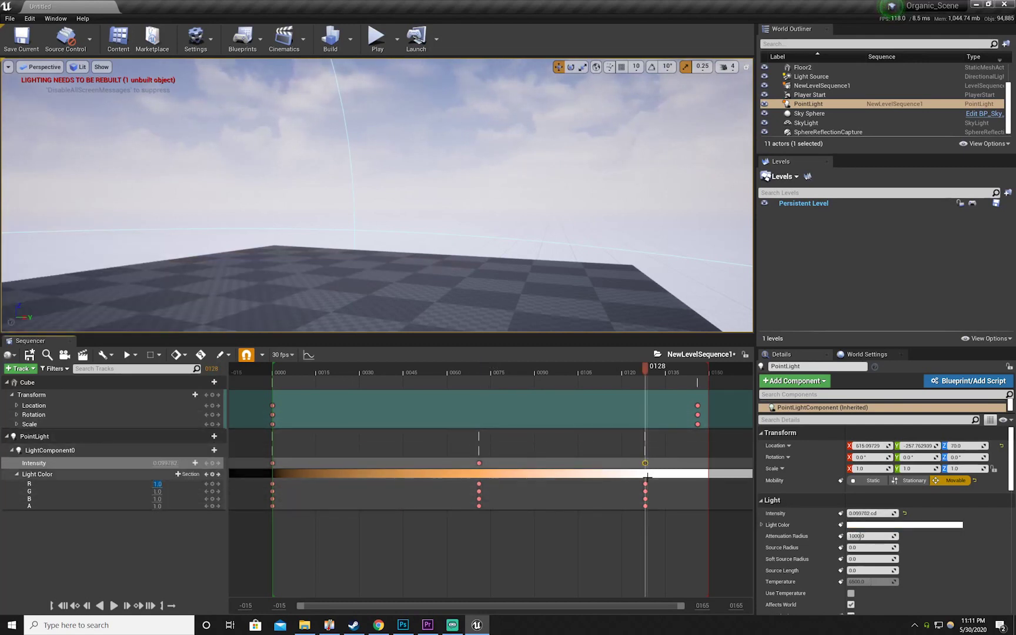
pyautogui.click(645, 484)
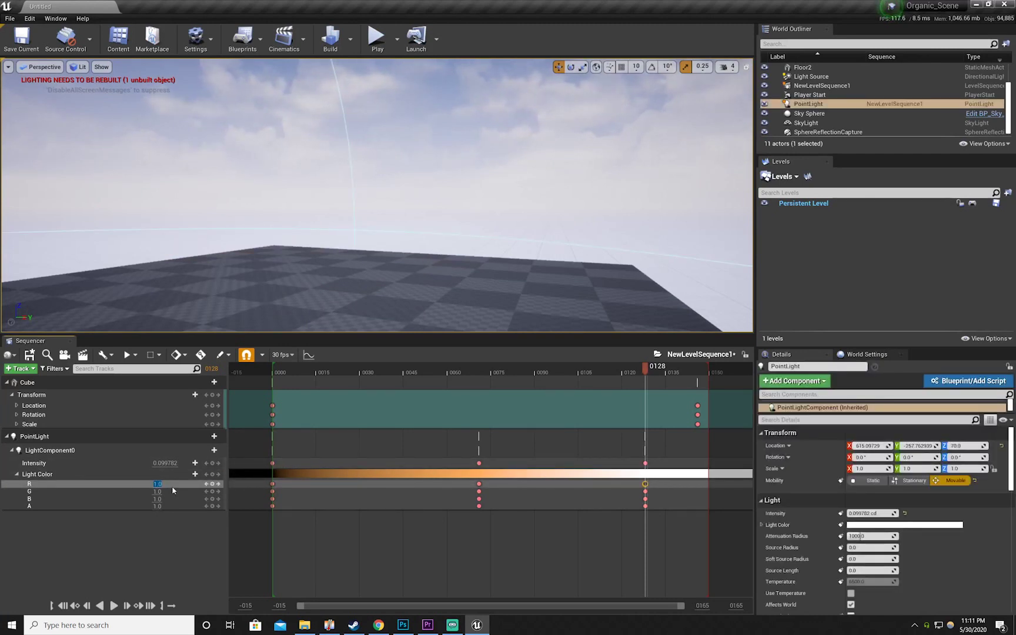
pyautogui.press('Return')
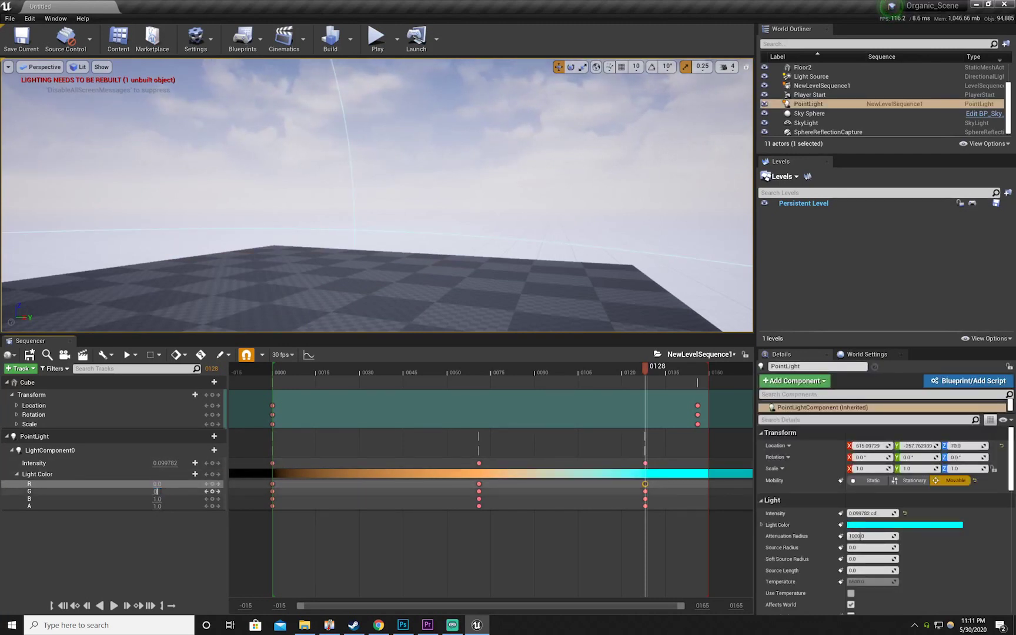
pyautogui.click(157, 491)
pyautogui.write('0')
pyautogui.click(157, 499)
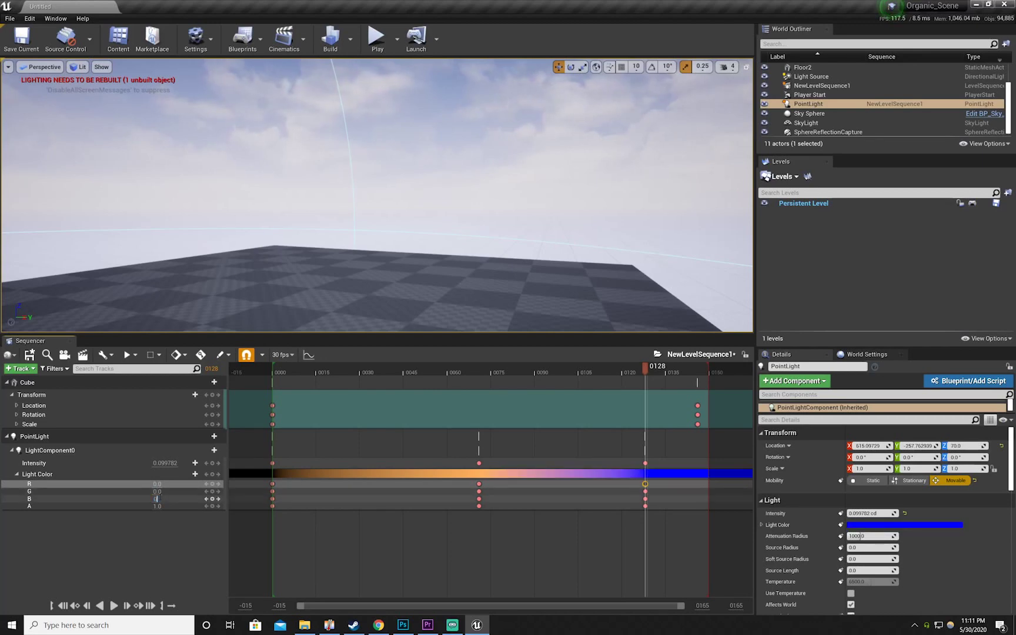
pyautogui.write('0')
pyautogui.press('Return')
pyautogui.click(62, 606)
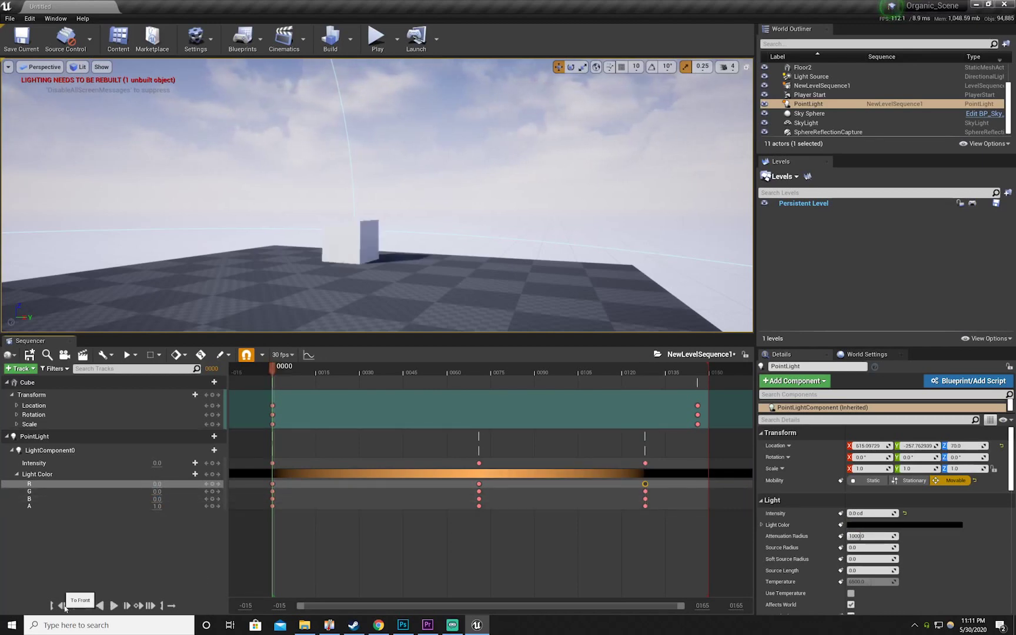
pyautogui.moveTo(286, 228); pyautogui.dragTo(270, 259, button='right')
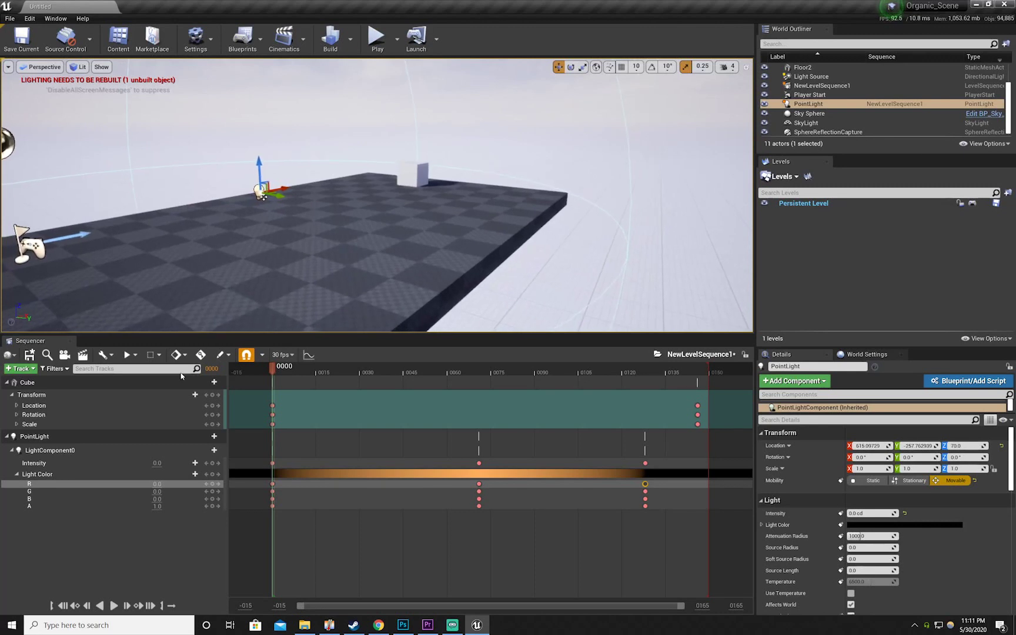
pyautogui.click(114, 605)
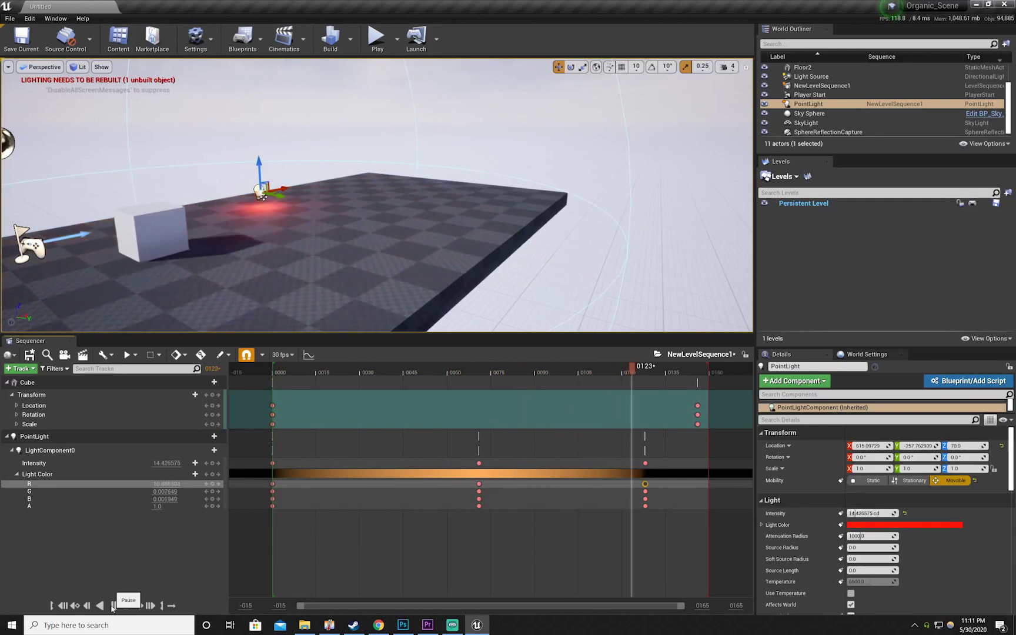
pyautogui.click(62, 605)
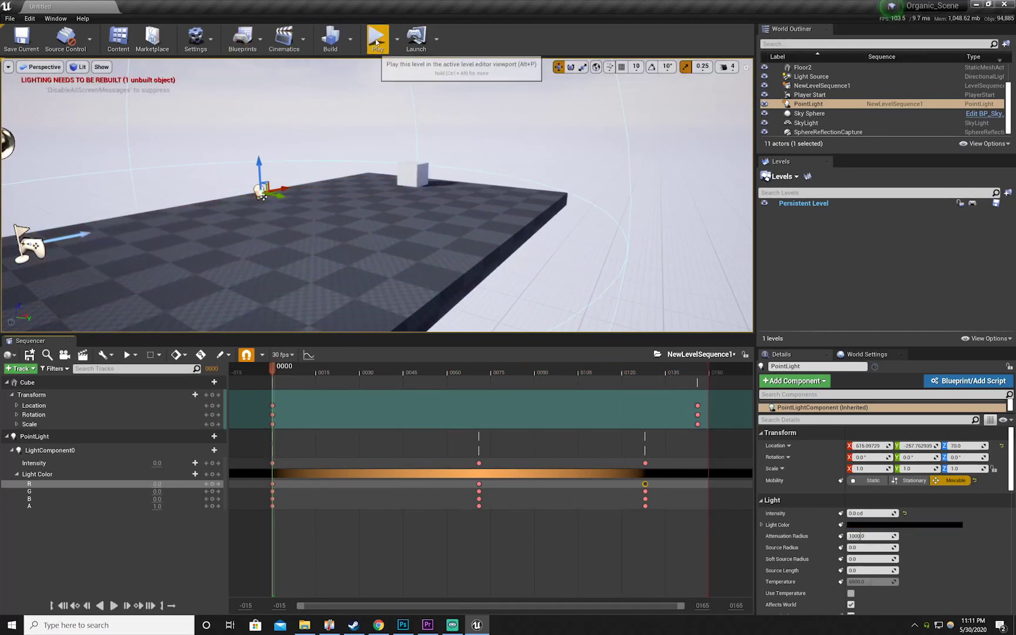
pyautogui.click(376, 41)
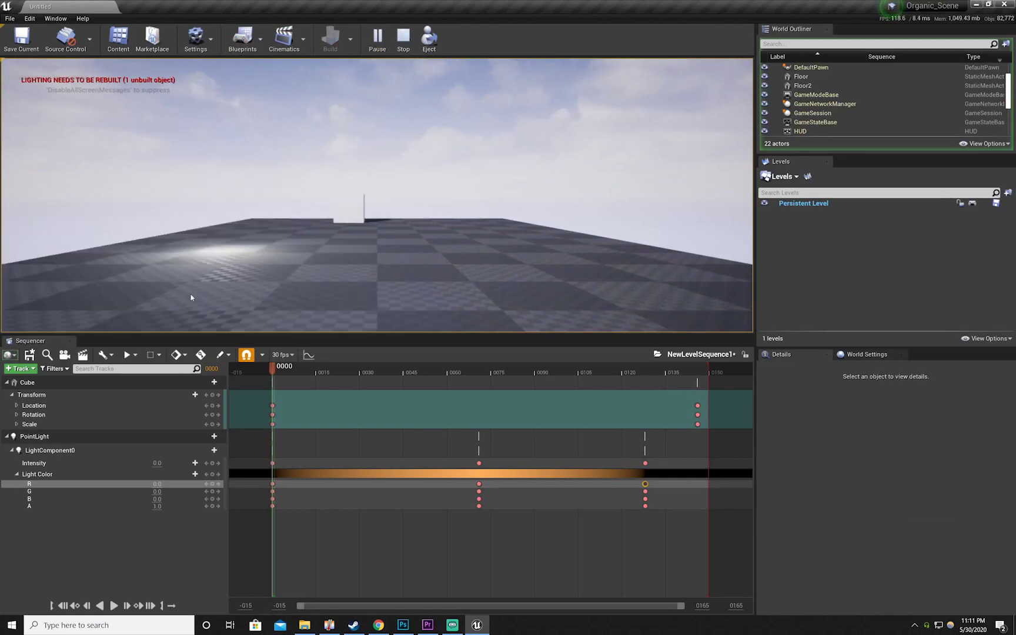
pyautogui.click(403, 39)
pyautogui.moveTo(224, 229); pyautogui.dragTo(288, 174, button='right')
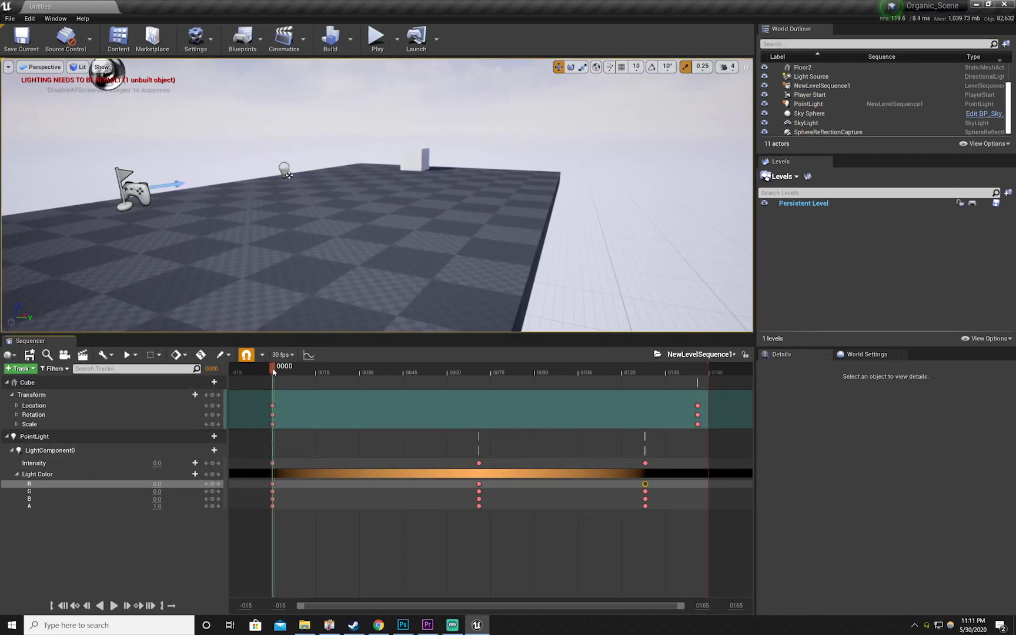
pyautogui.moveTo(273, 371); pyautogui.dragTo(274, 347)
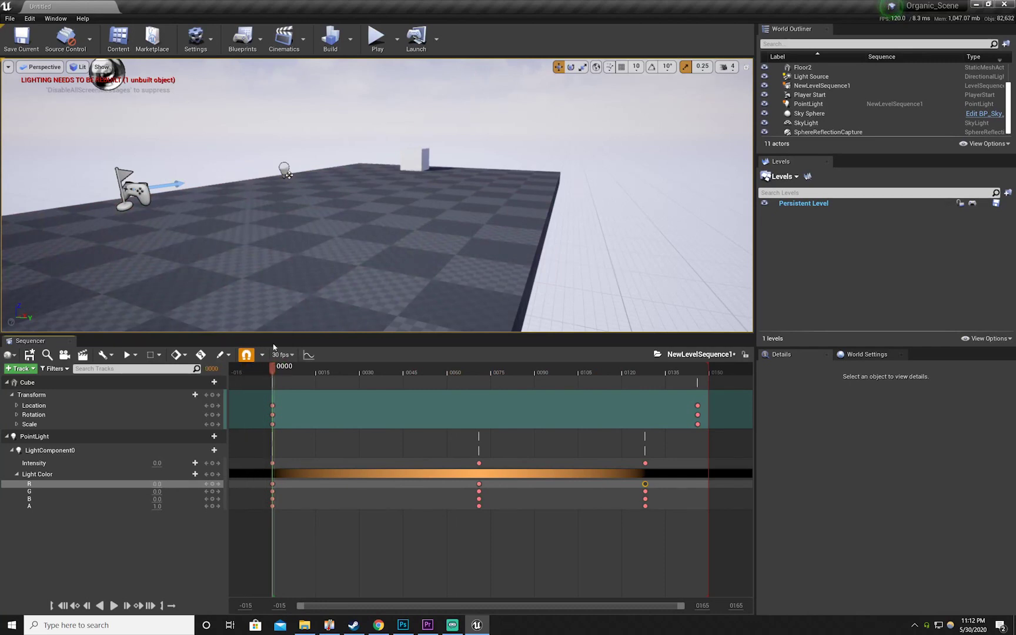